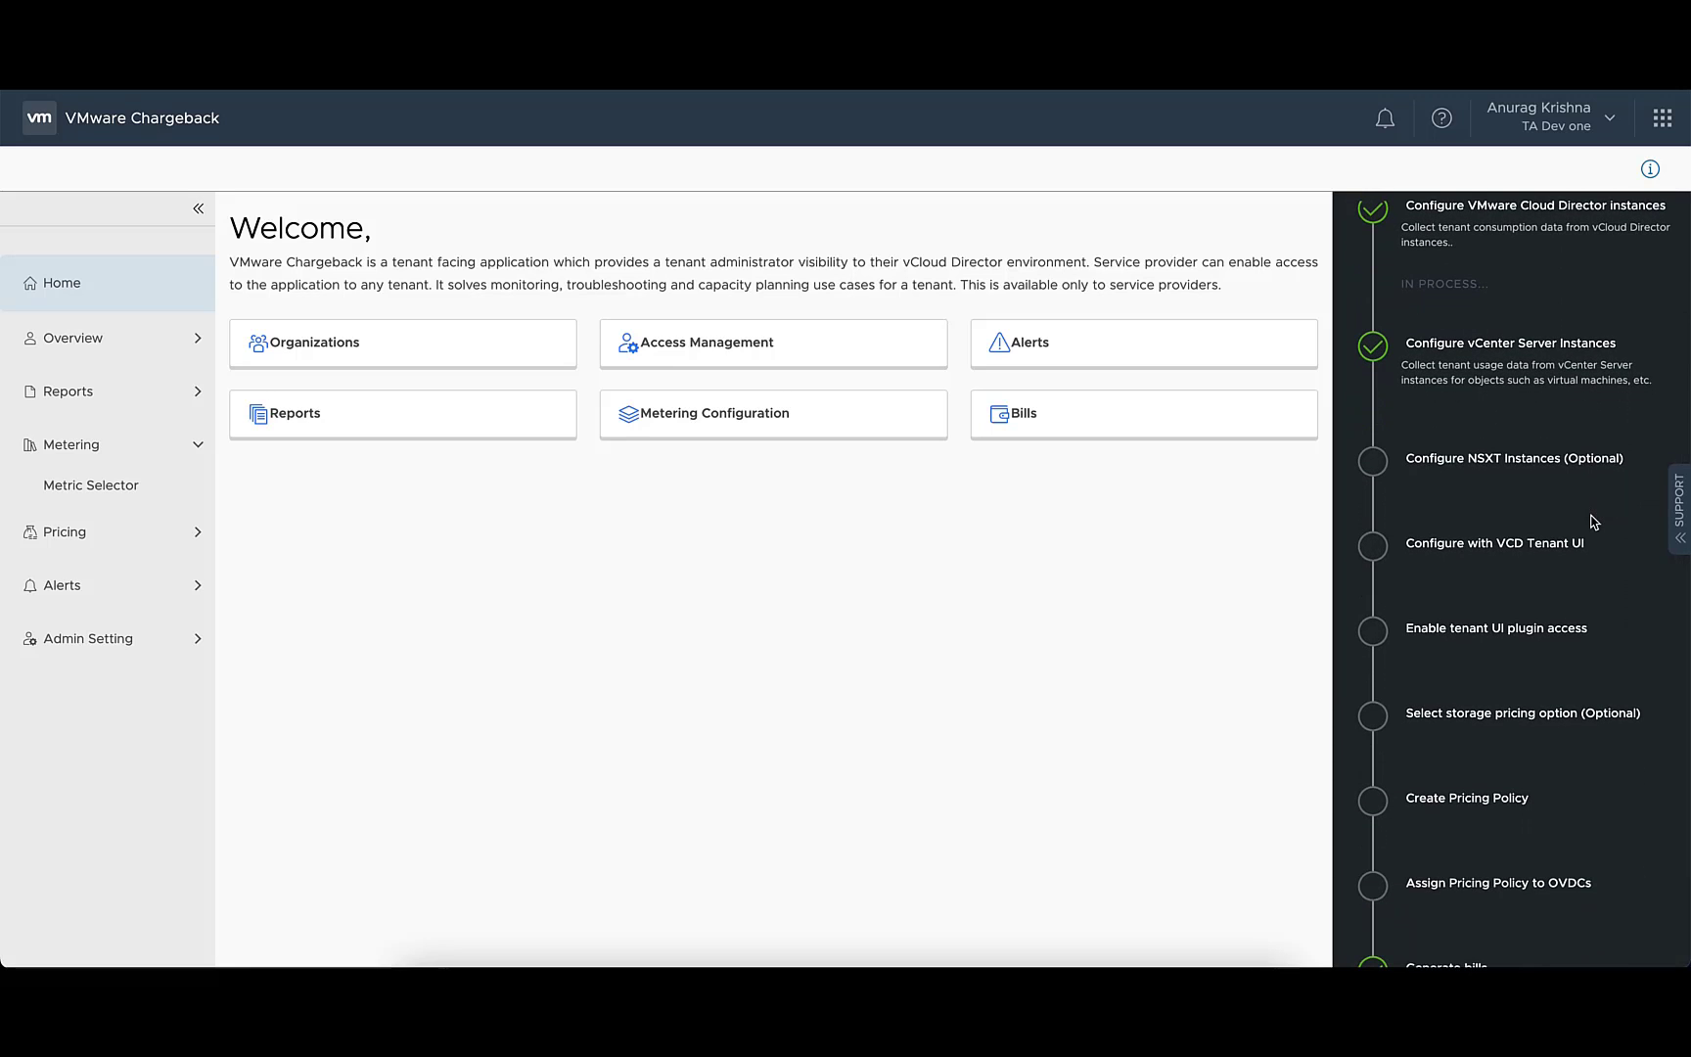
# Step: Close the Getting Started guide and review the Operations Overview, from the summary and capacity figures to the organizations details
pyautogui.scroll(5, 1591, 522)
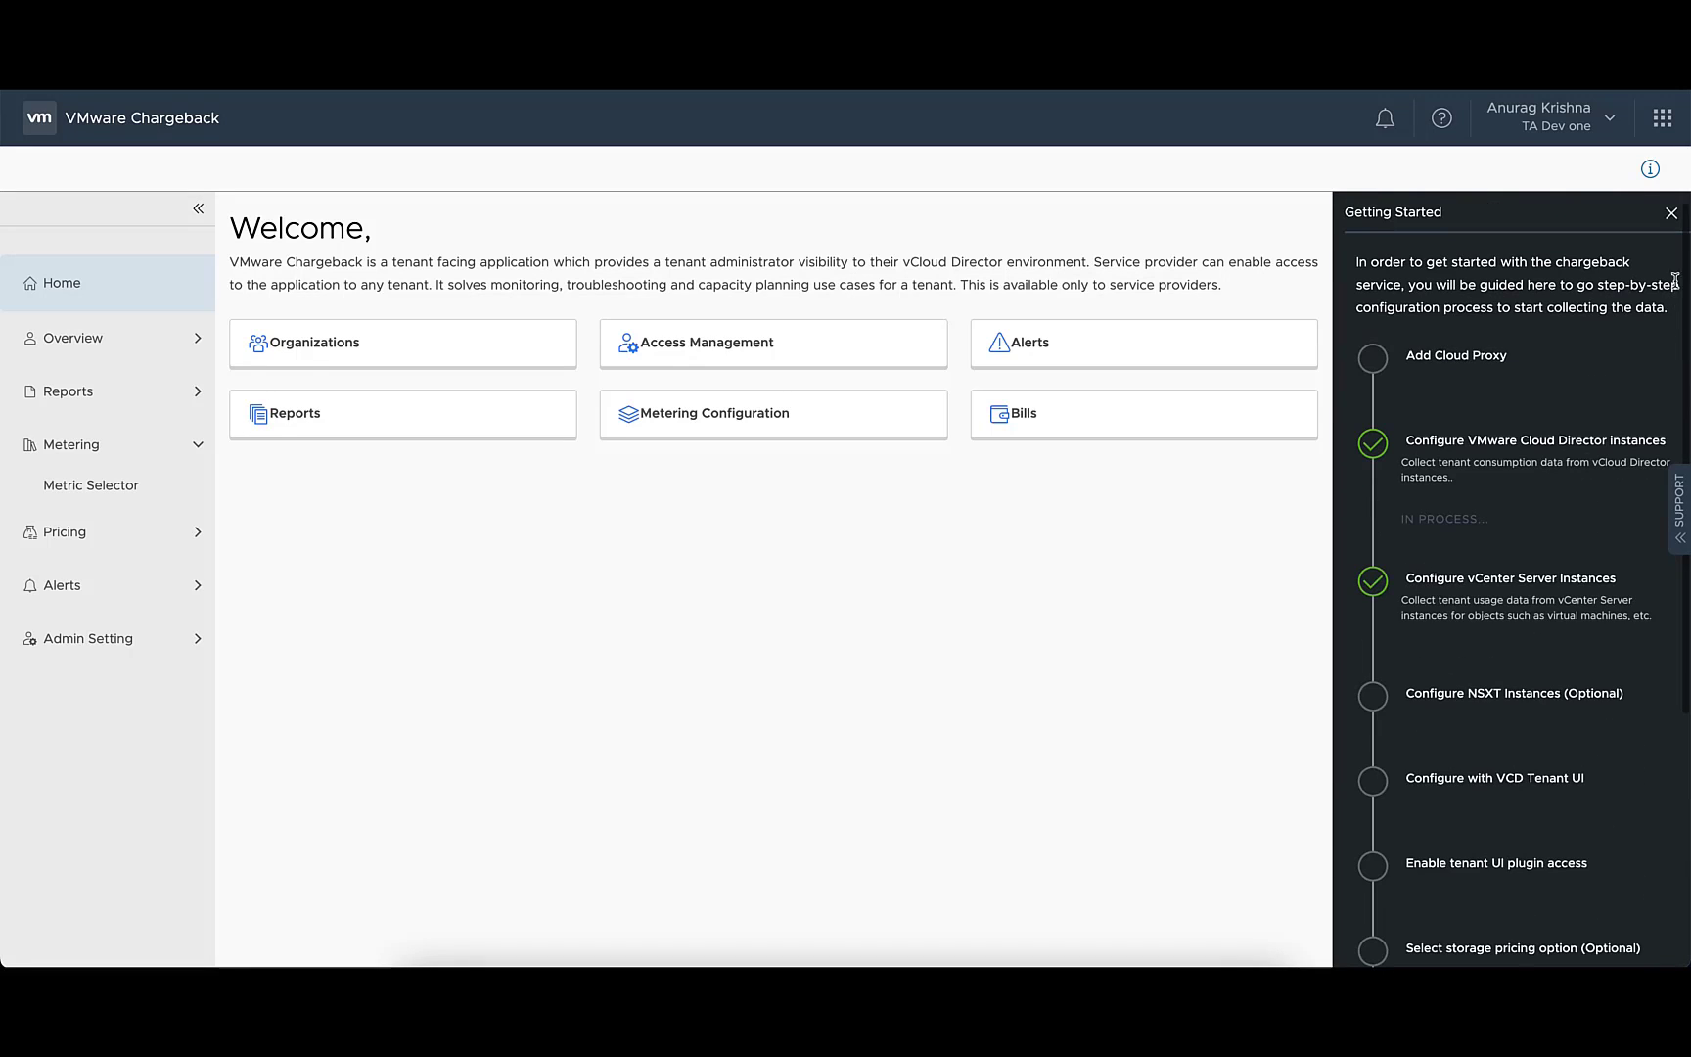
pyautogui.click(1670, 213)
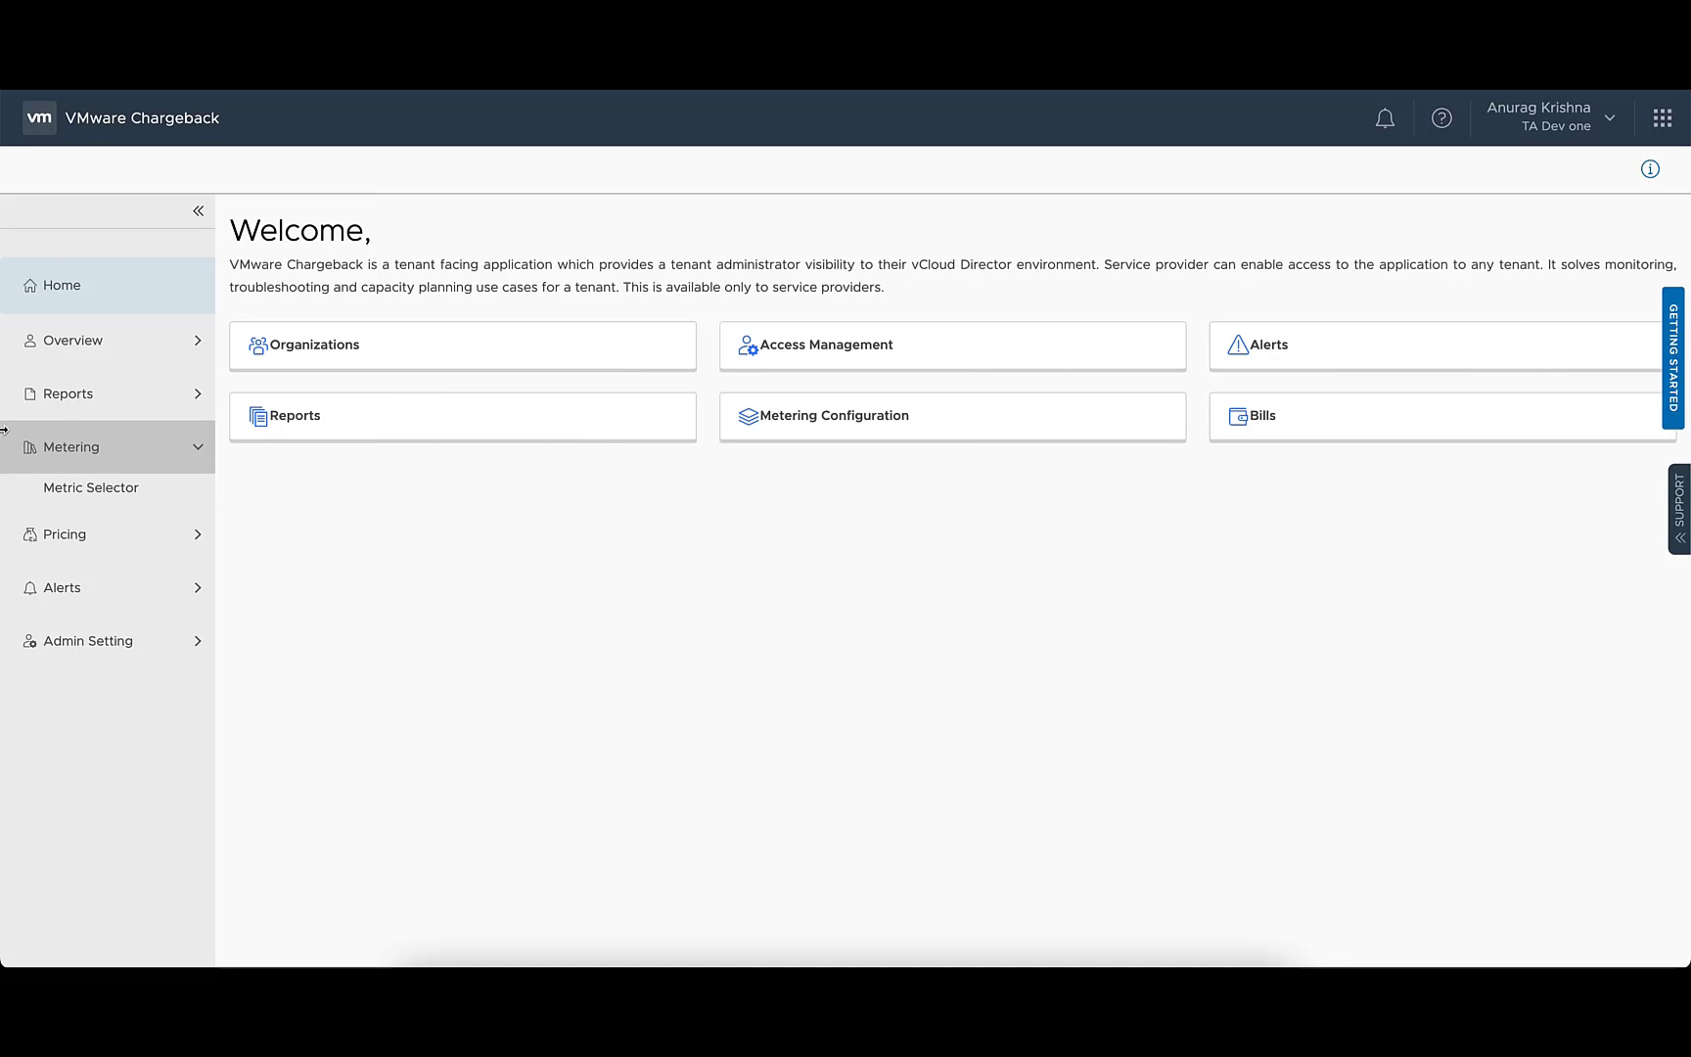
pyautogui.click(77, 353)
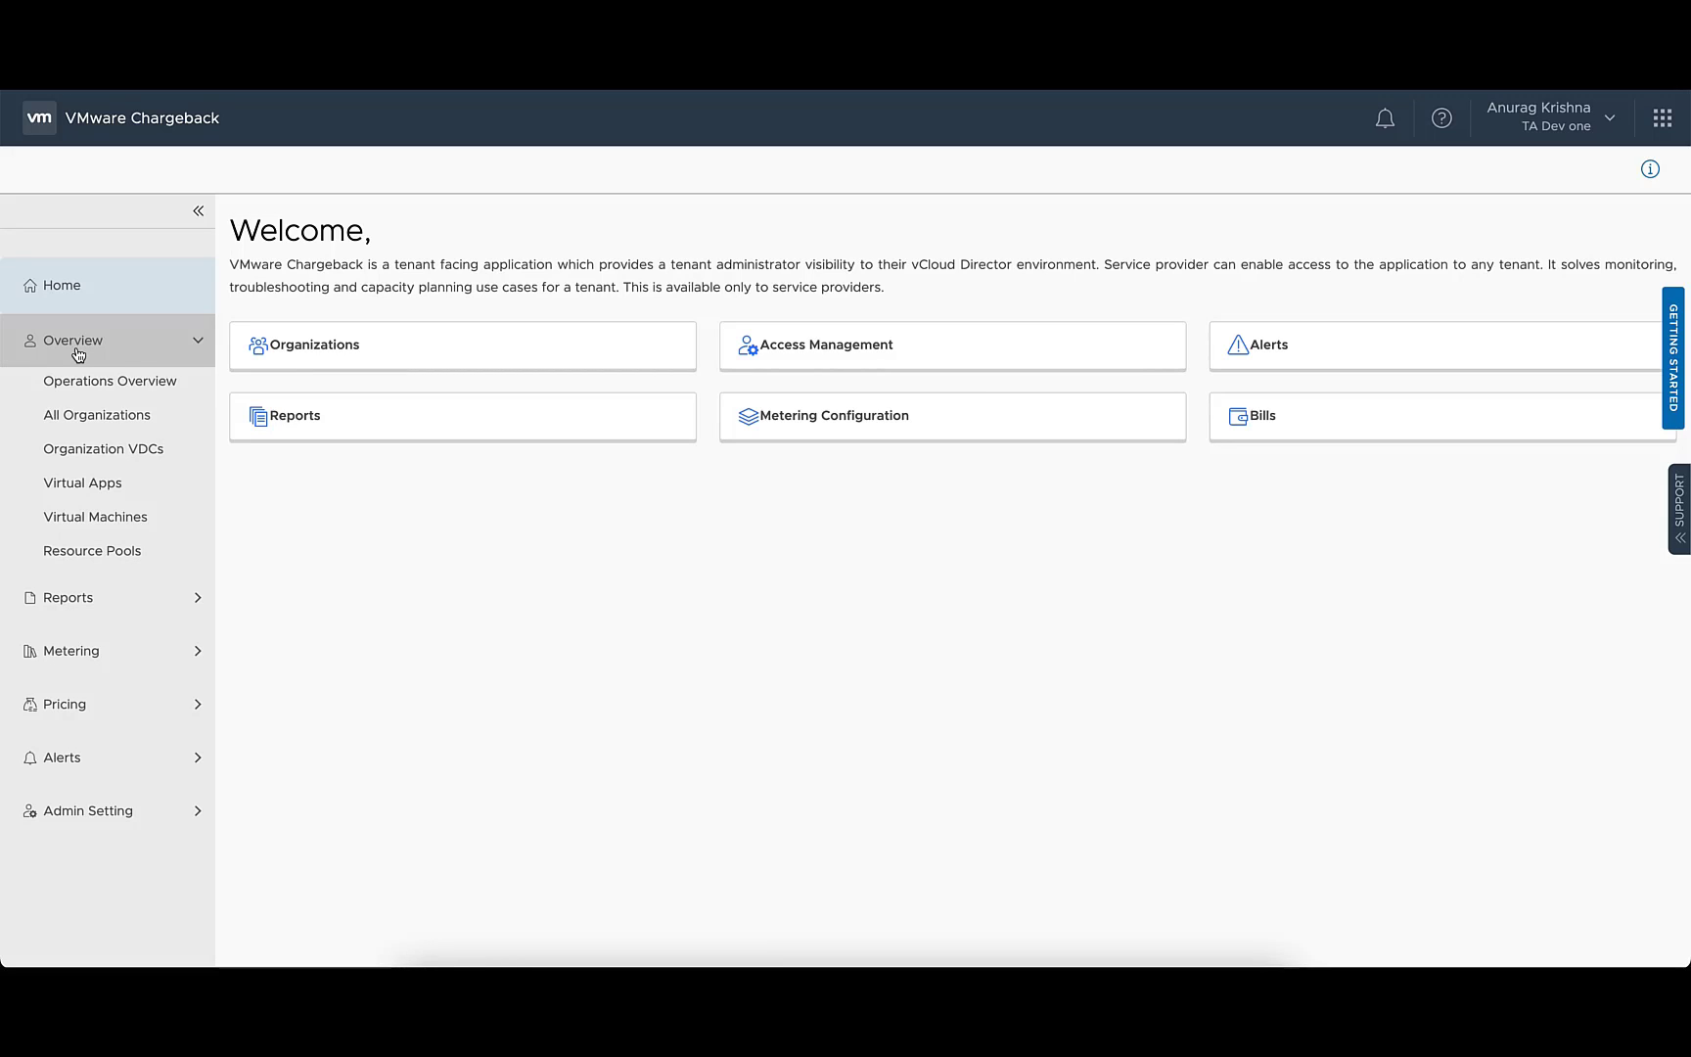
pyautogui.click(91, 380)
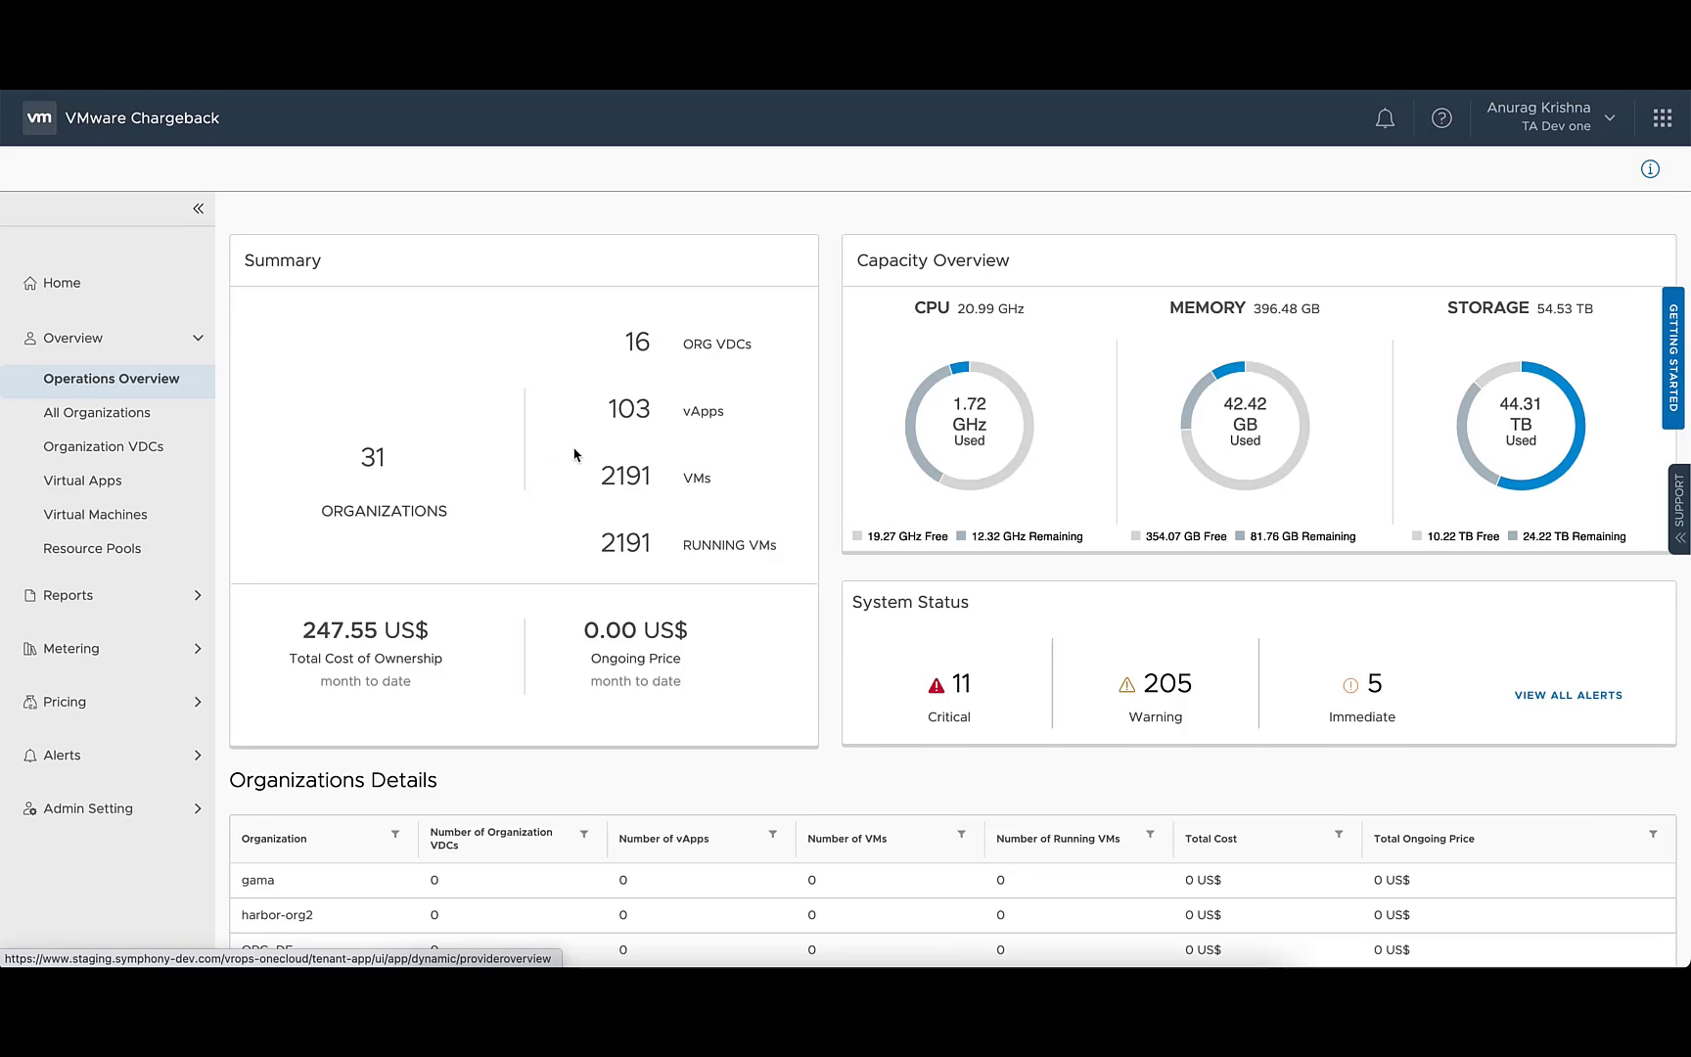
pyautogui.scroll(-2, 575, 453)
pyautogui.scroll(-1, 574, 453)
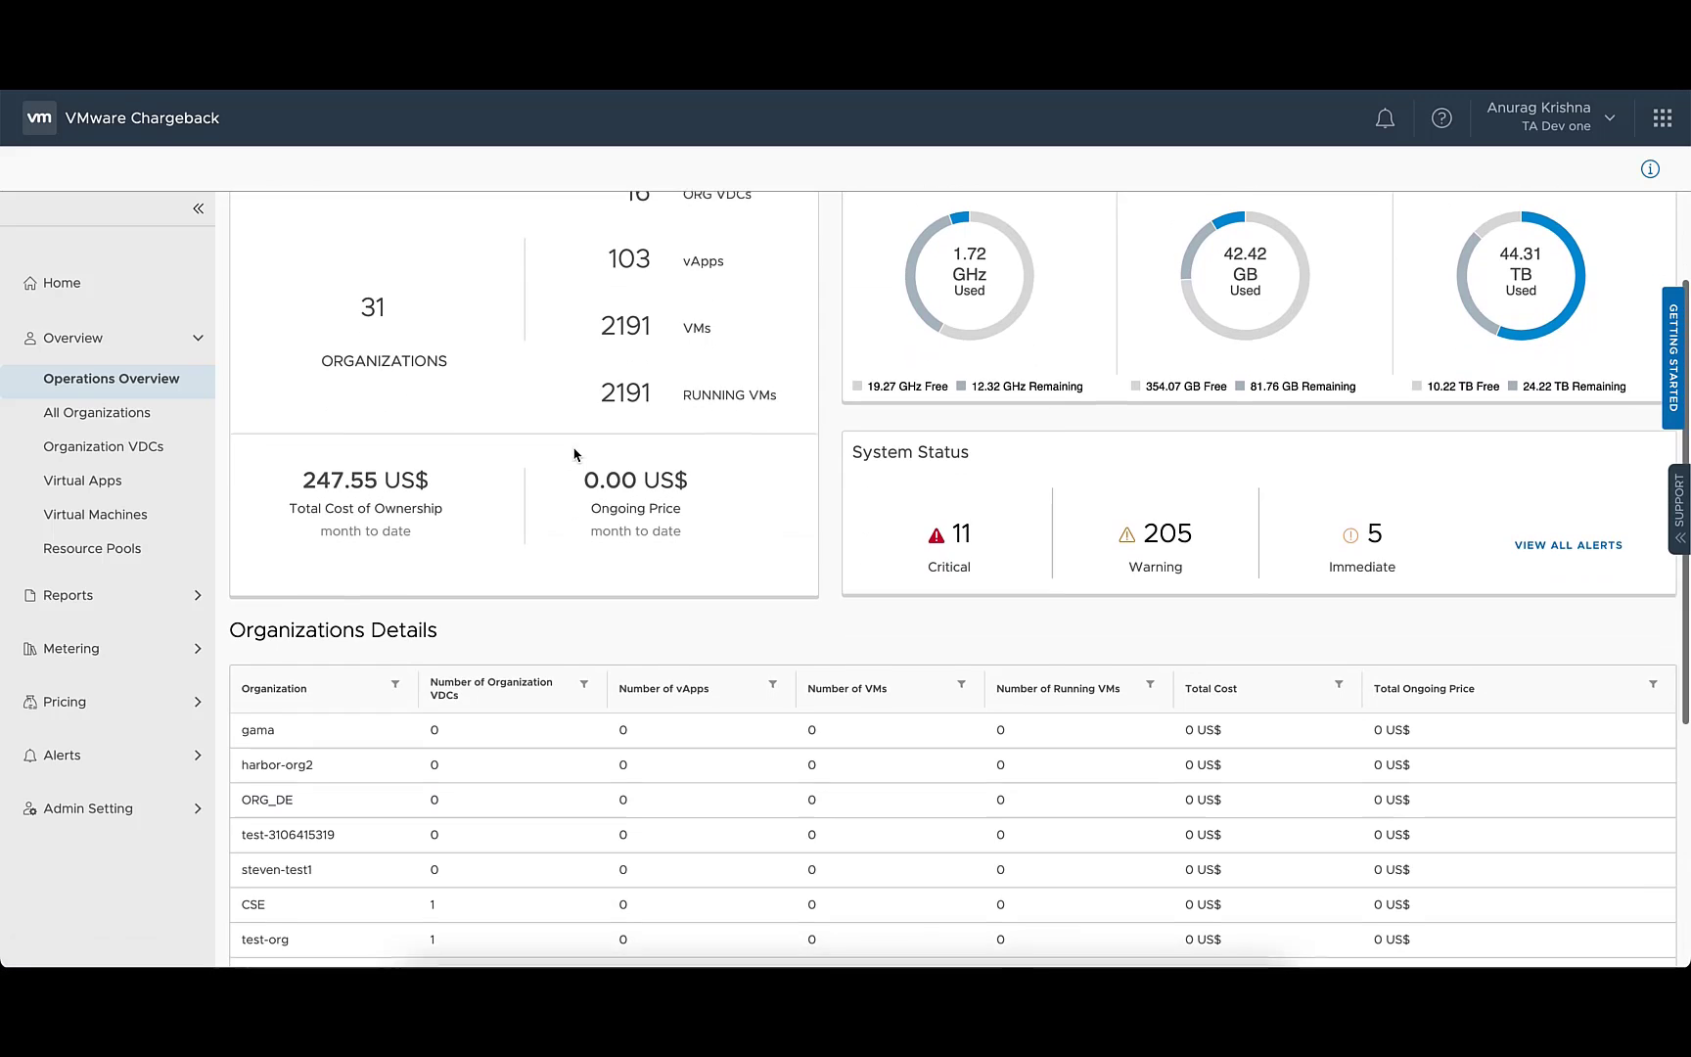
pyautogui.scroll(1, 574, 453)
# Step: View the report templates in My Reports and the Metric Selector for metering
pyautogui.click(119, 601)
pyautogui.click(102, 439)
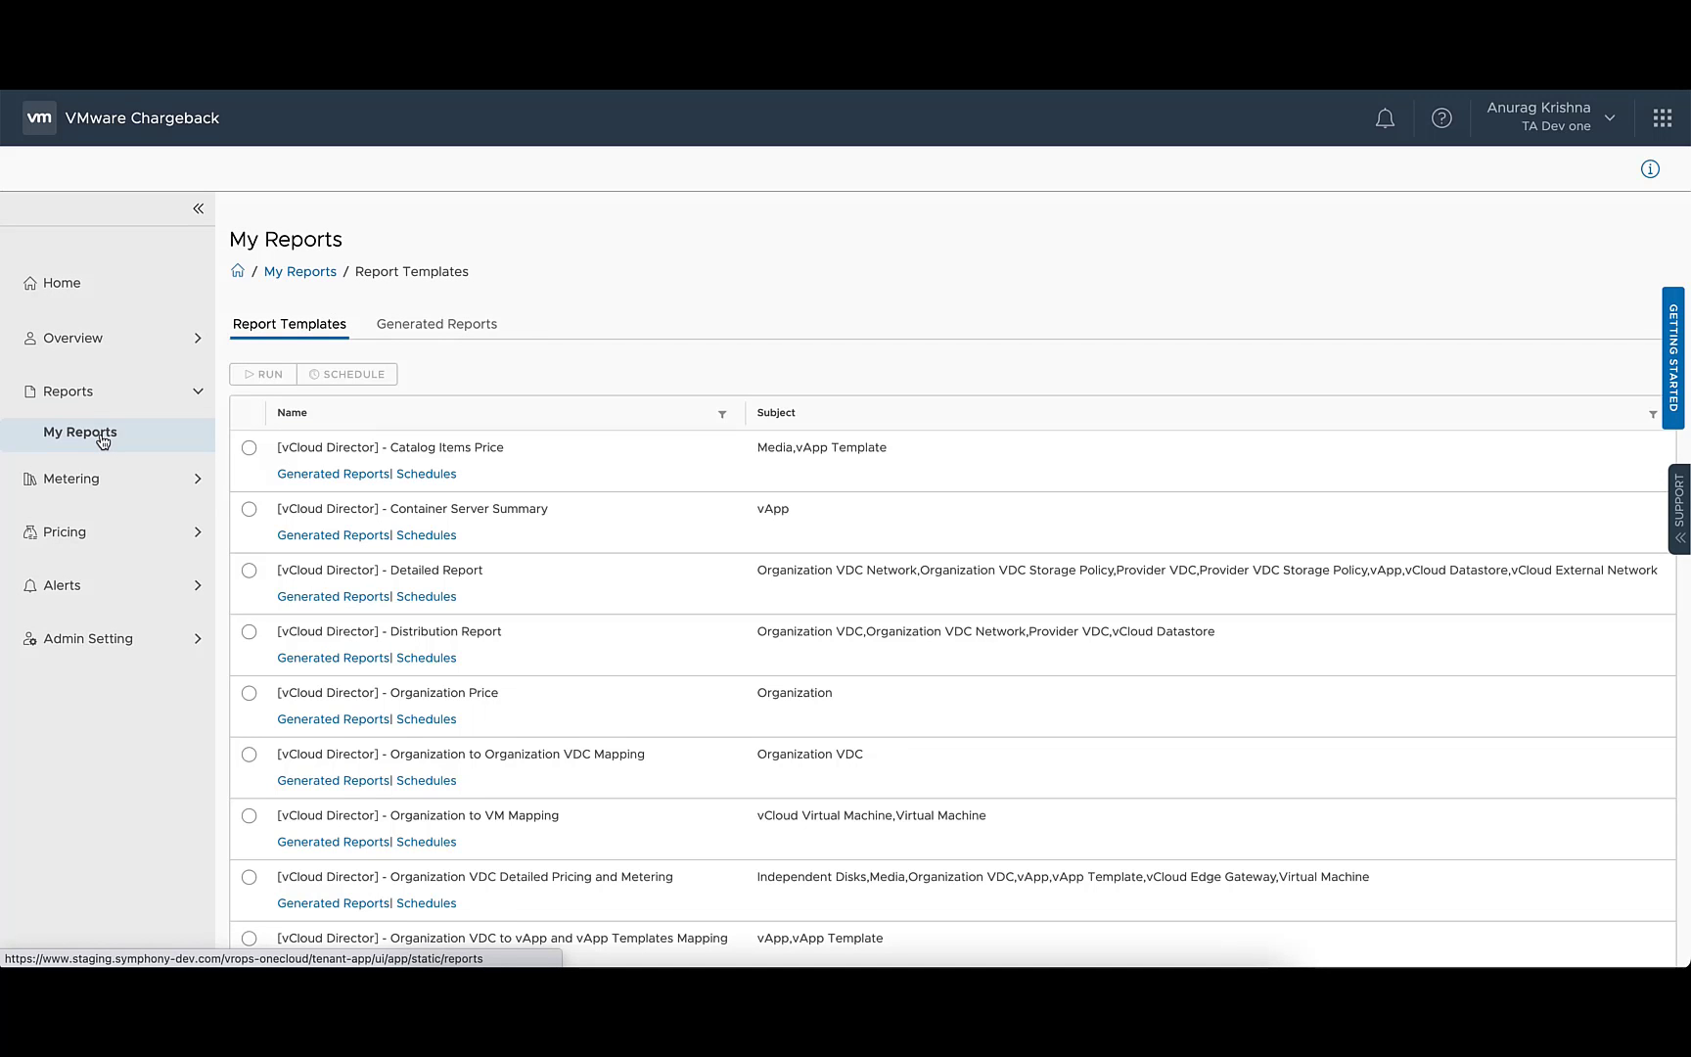
pyautogui.click(94, 478)
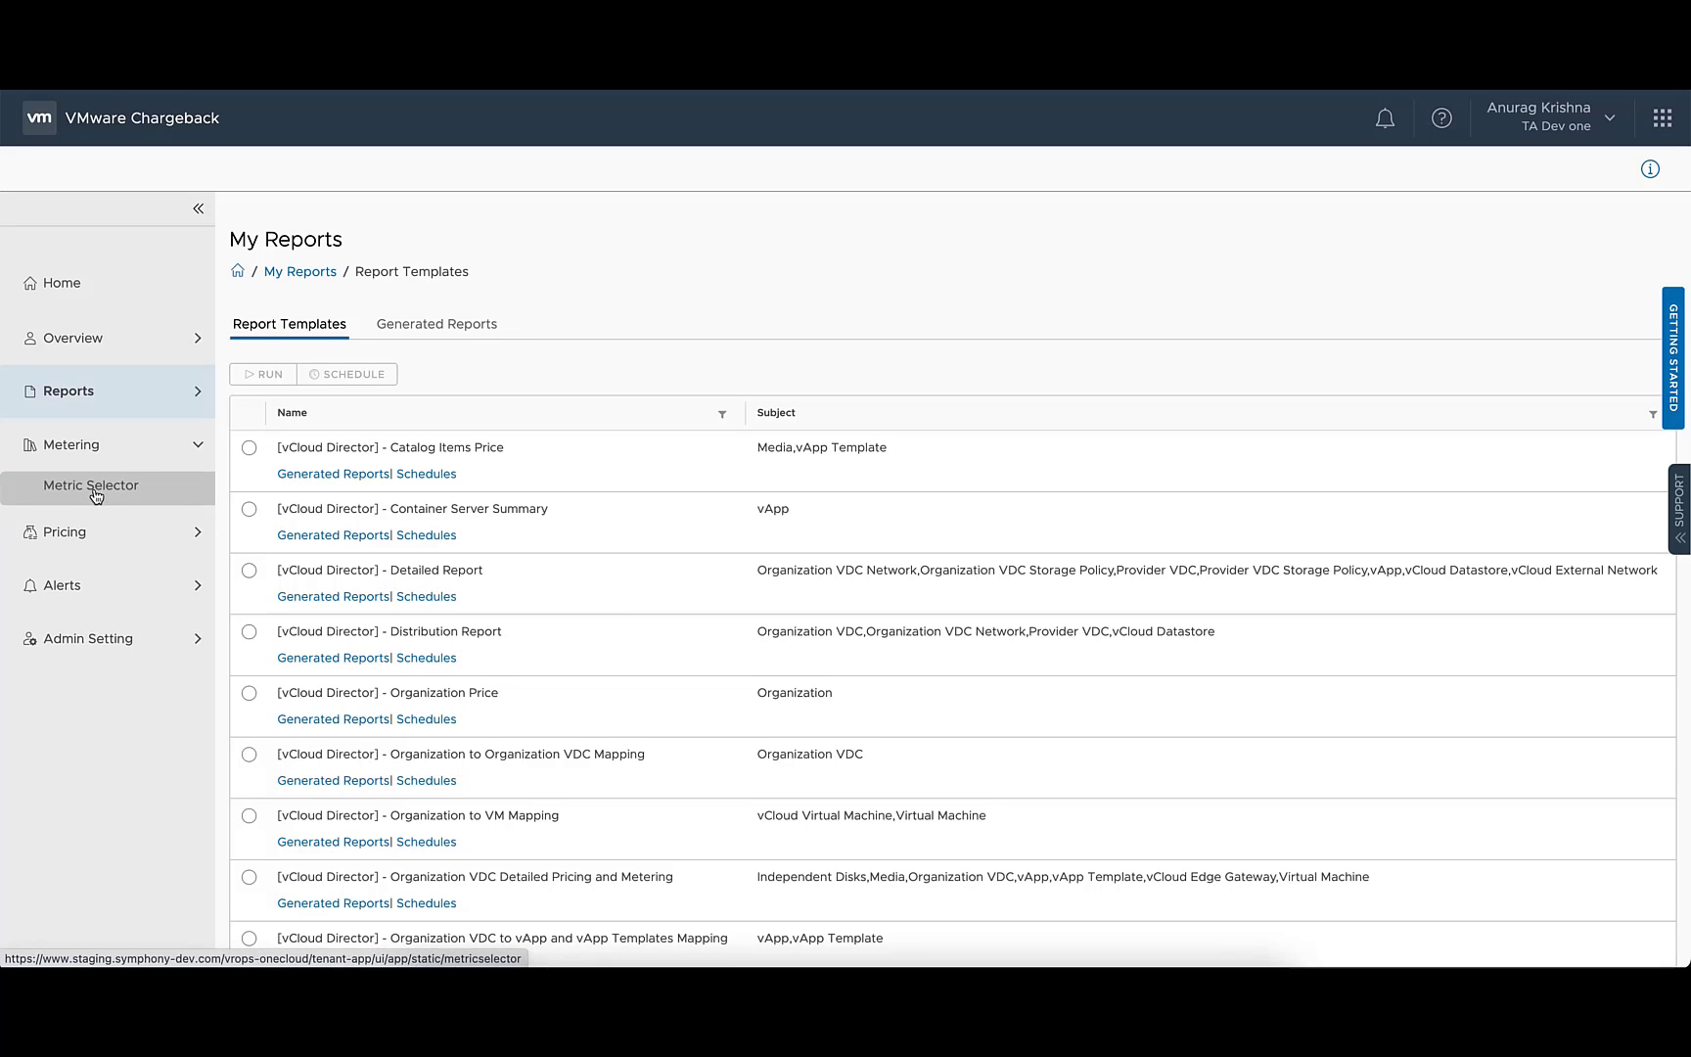
pyautogui.click(94, 487)
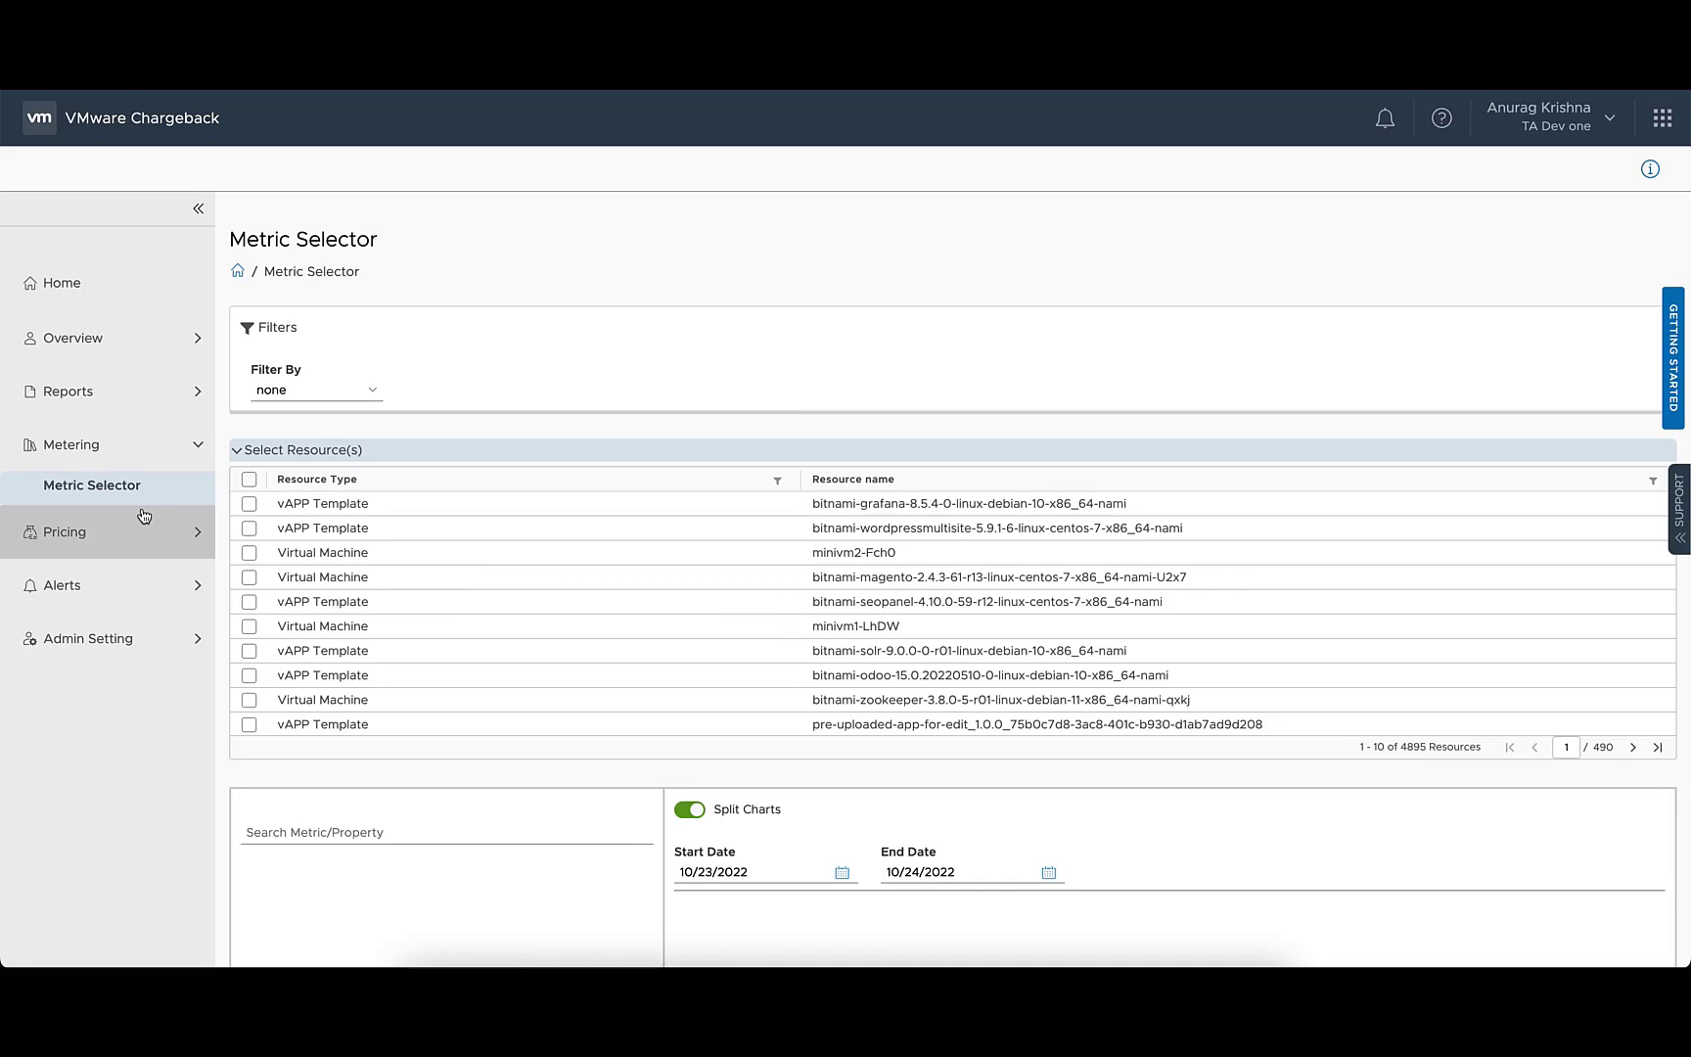
# Step: Review My Alerts and the Tenant Alerts, checking both the alert definitions and the notification rules
pyautogui.click(86, 586)
pyautogui.click(86, 594)
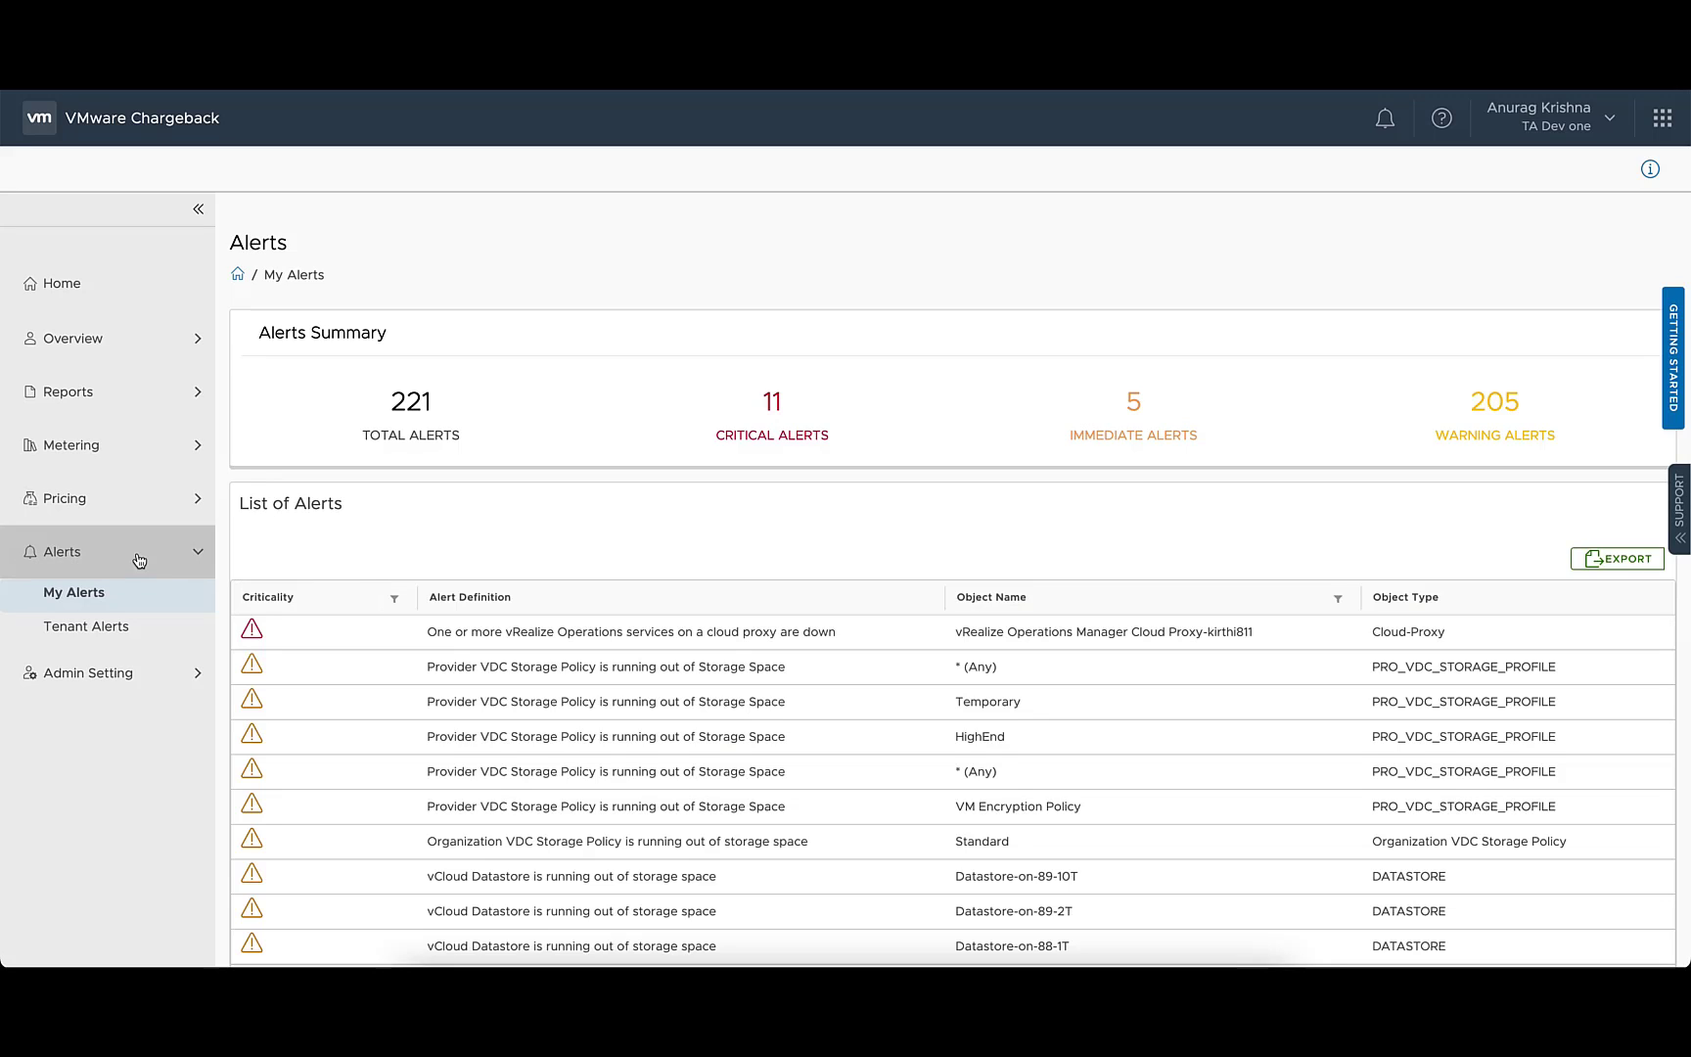
pyautogui.click(90, 629)
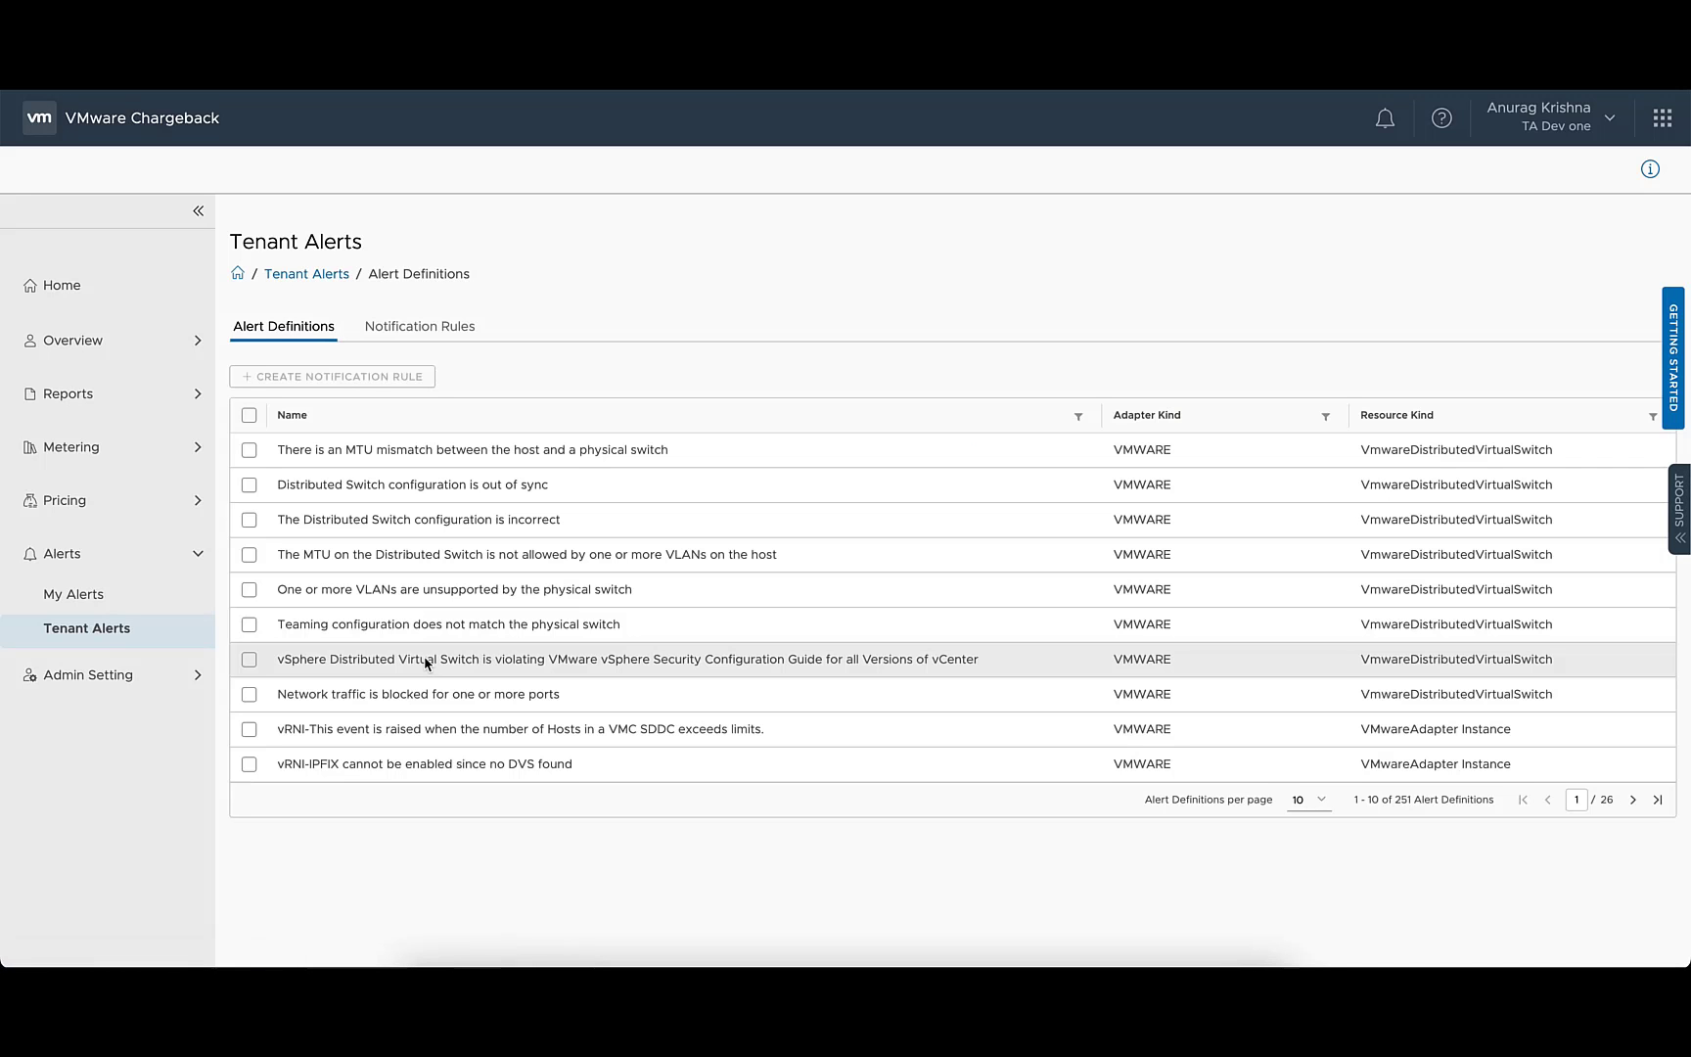
pyautogui.click(415, 327)
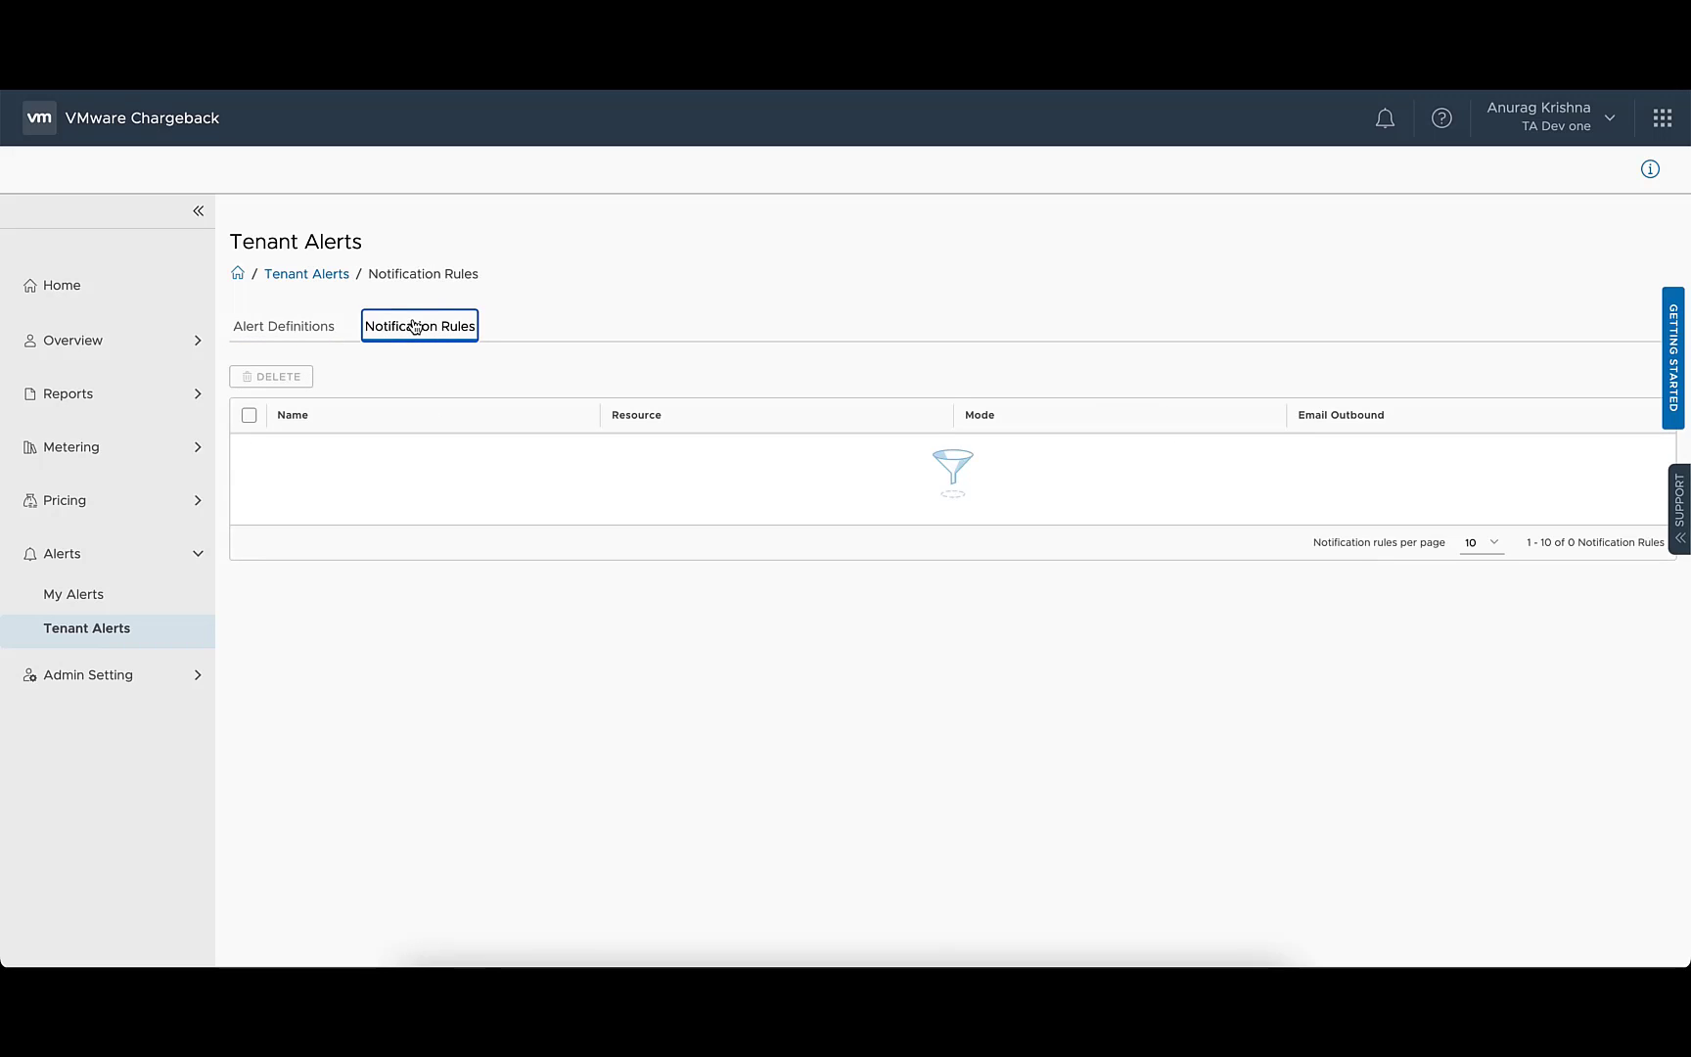
pyautogui.click(283, 326)
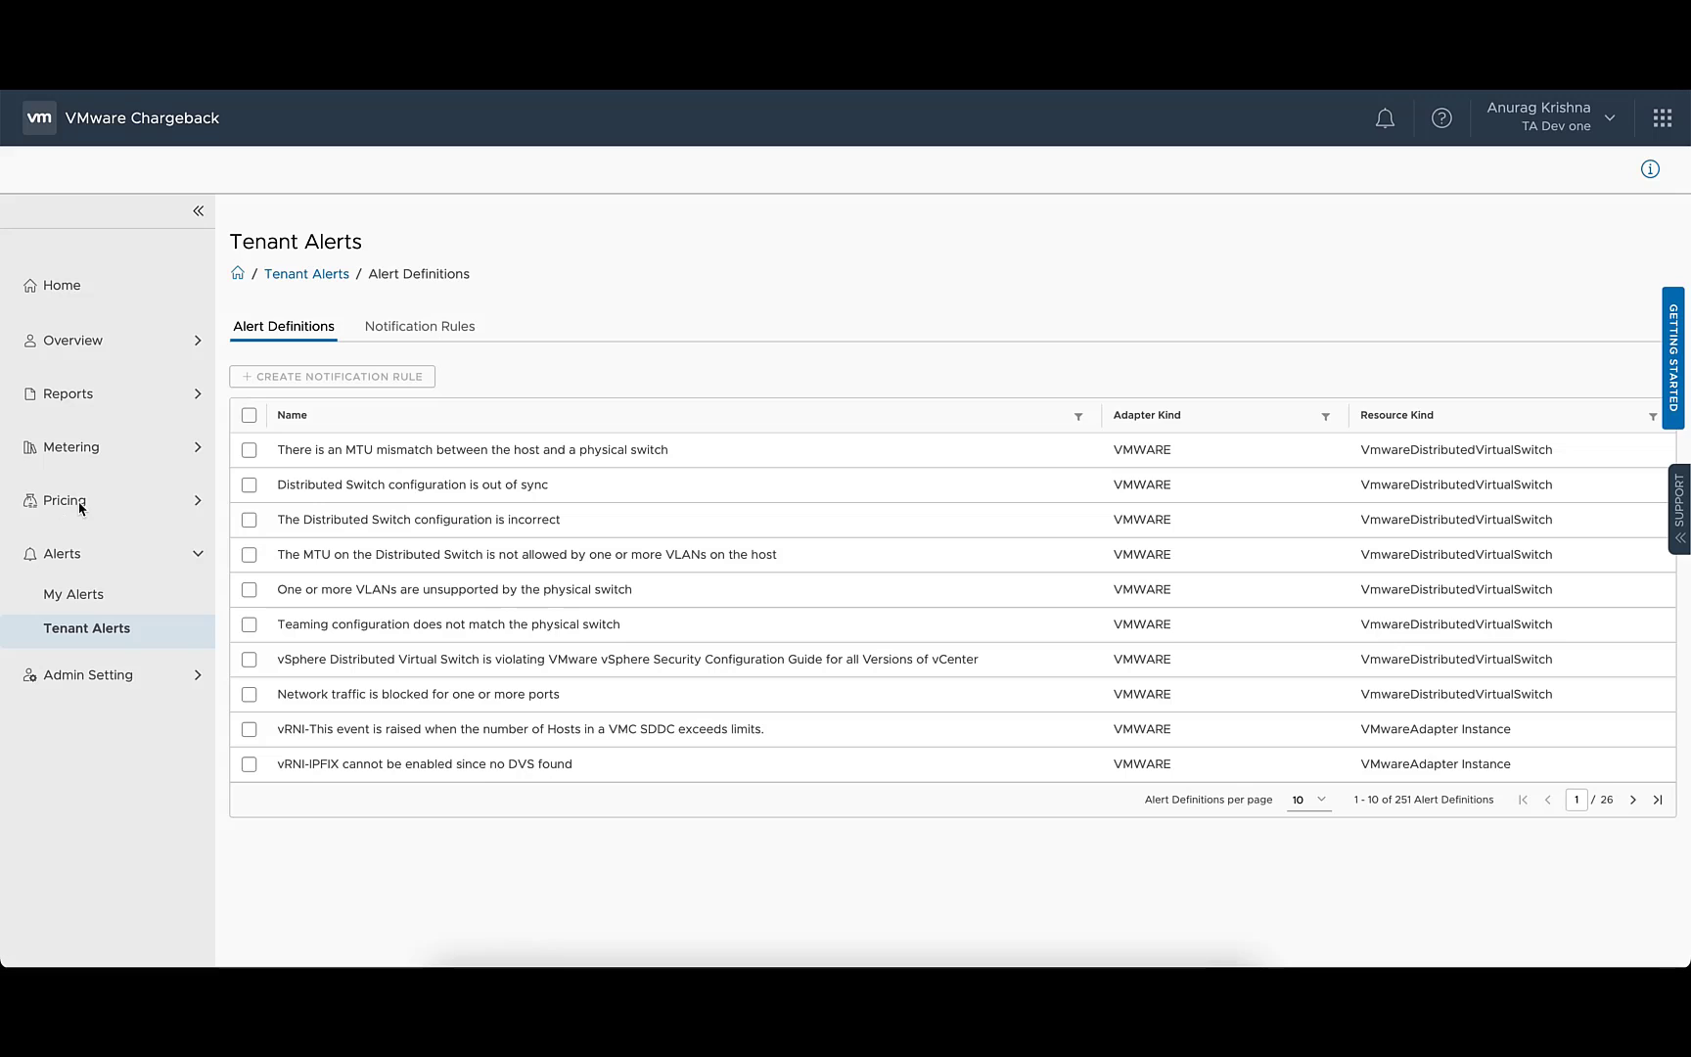
# Step: Review the pricing configuration, covering the pricing policies, policy assignments and pricing settings
pyautogui.click(81, 508)
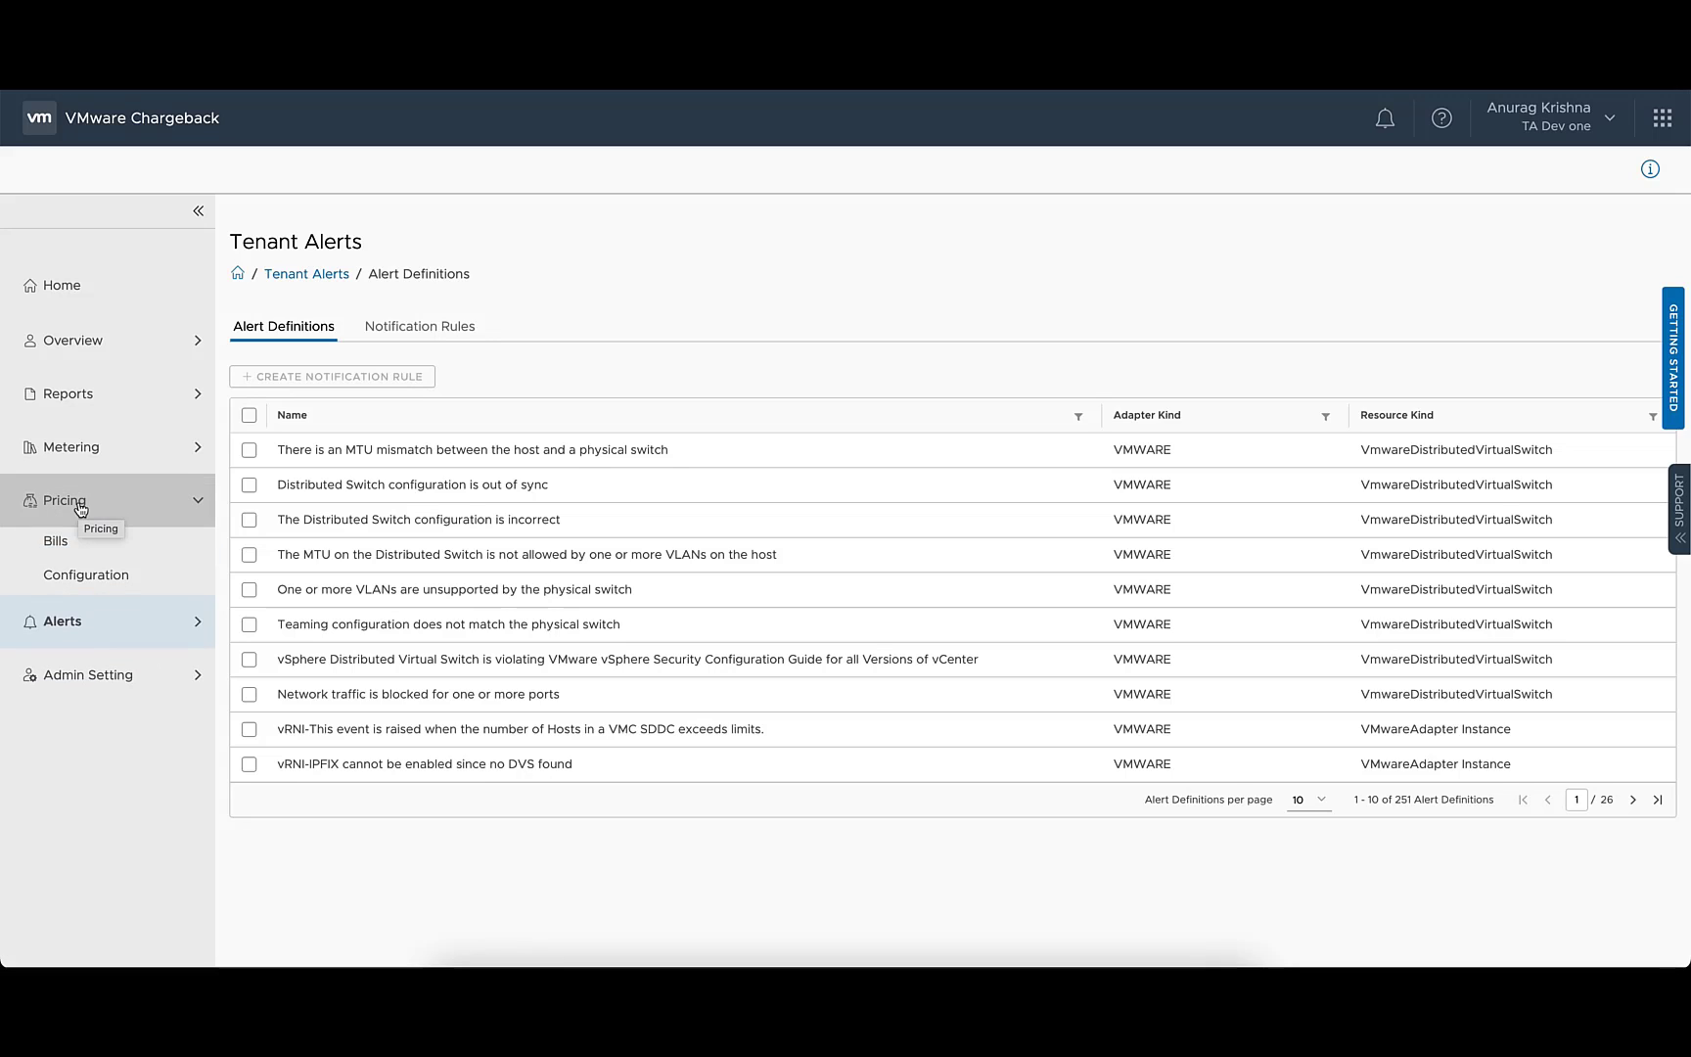
pyautogui.click(84, 575)
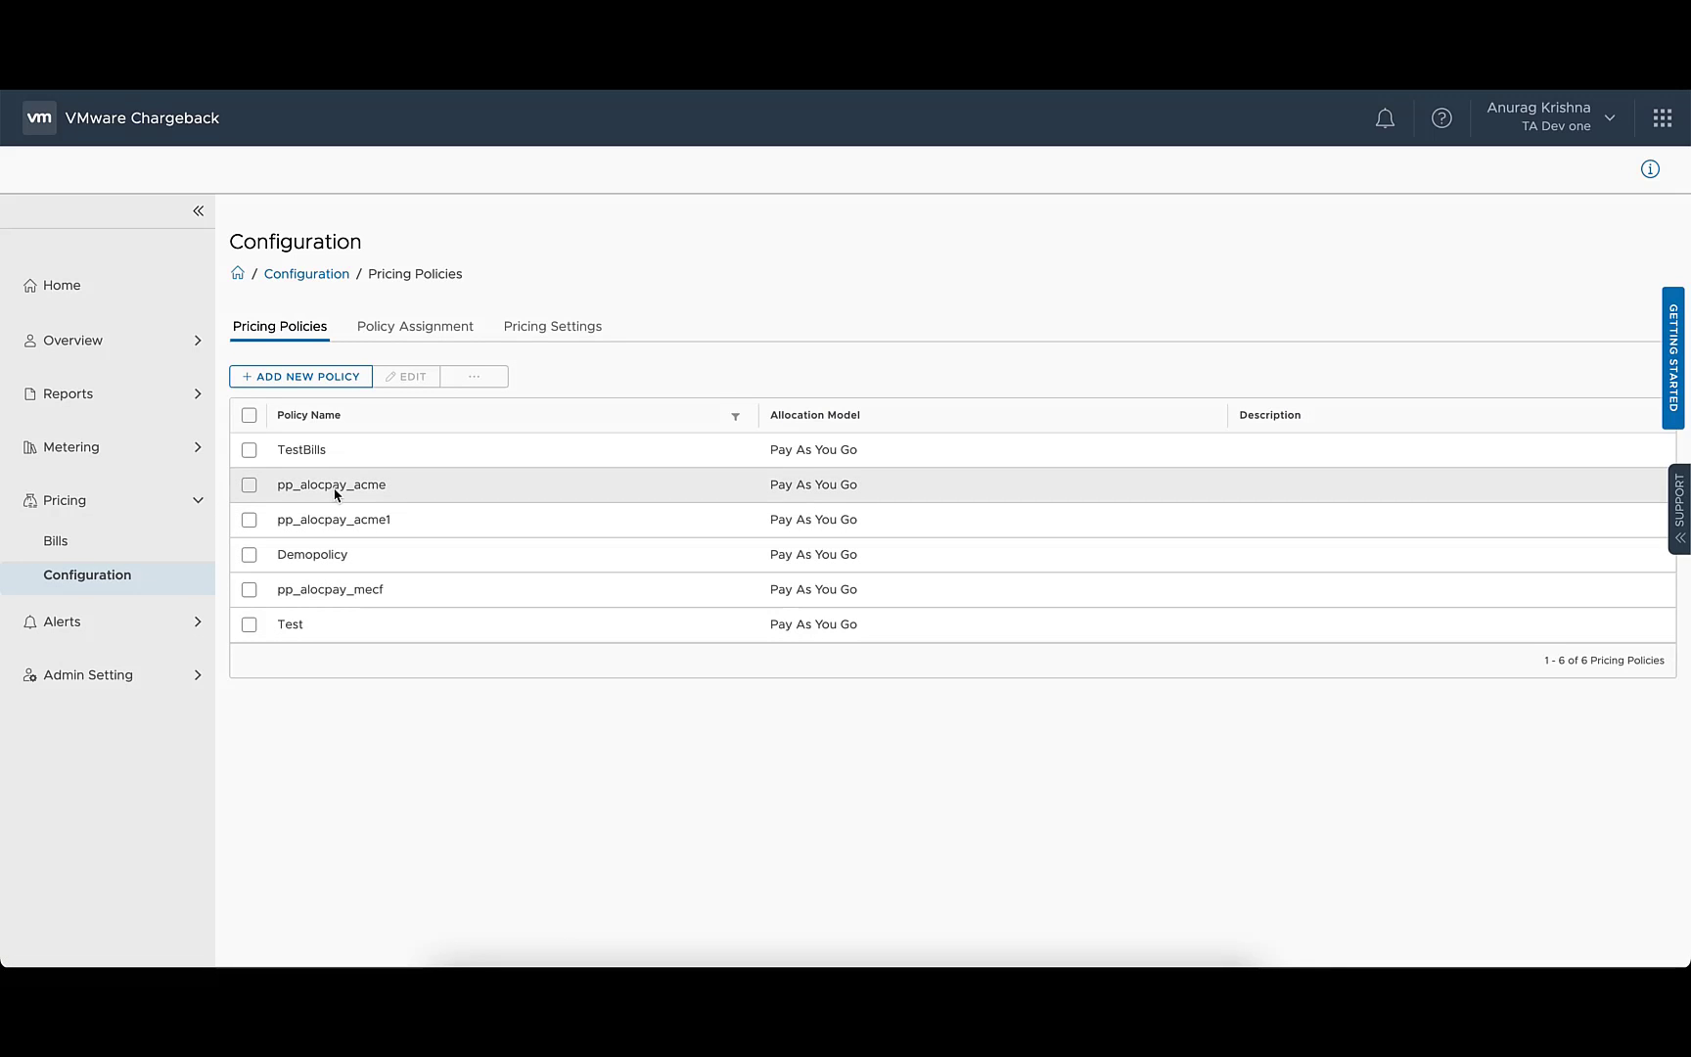
pyautogui.click(390, 329)
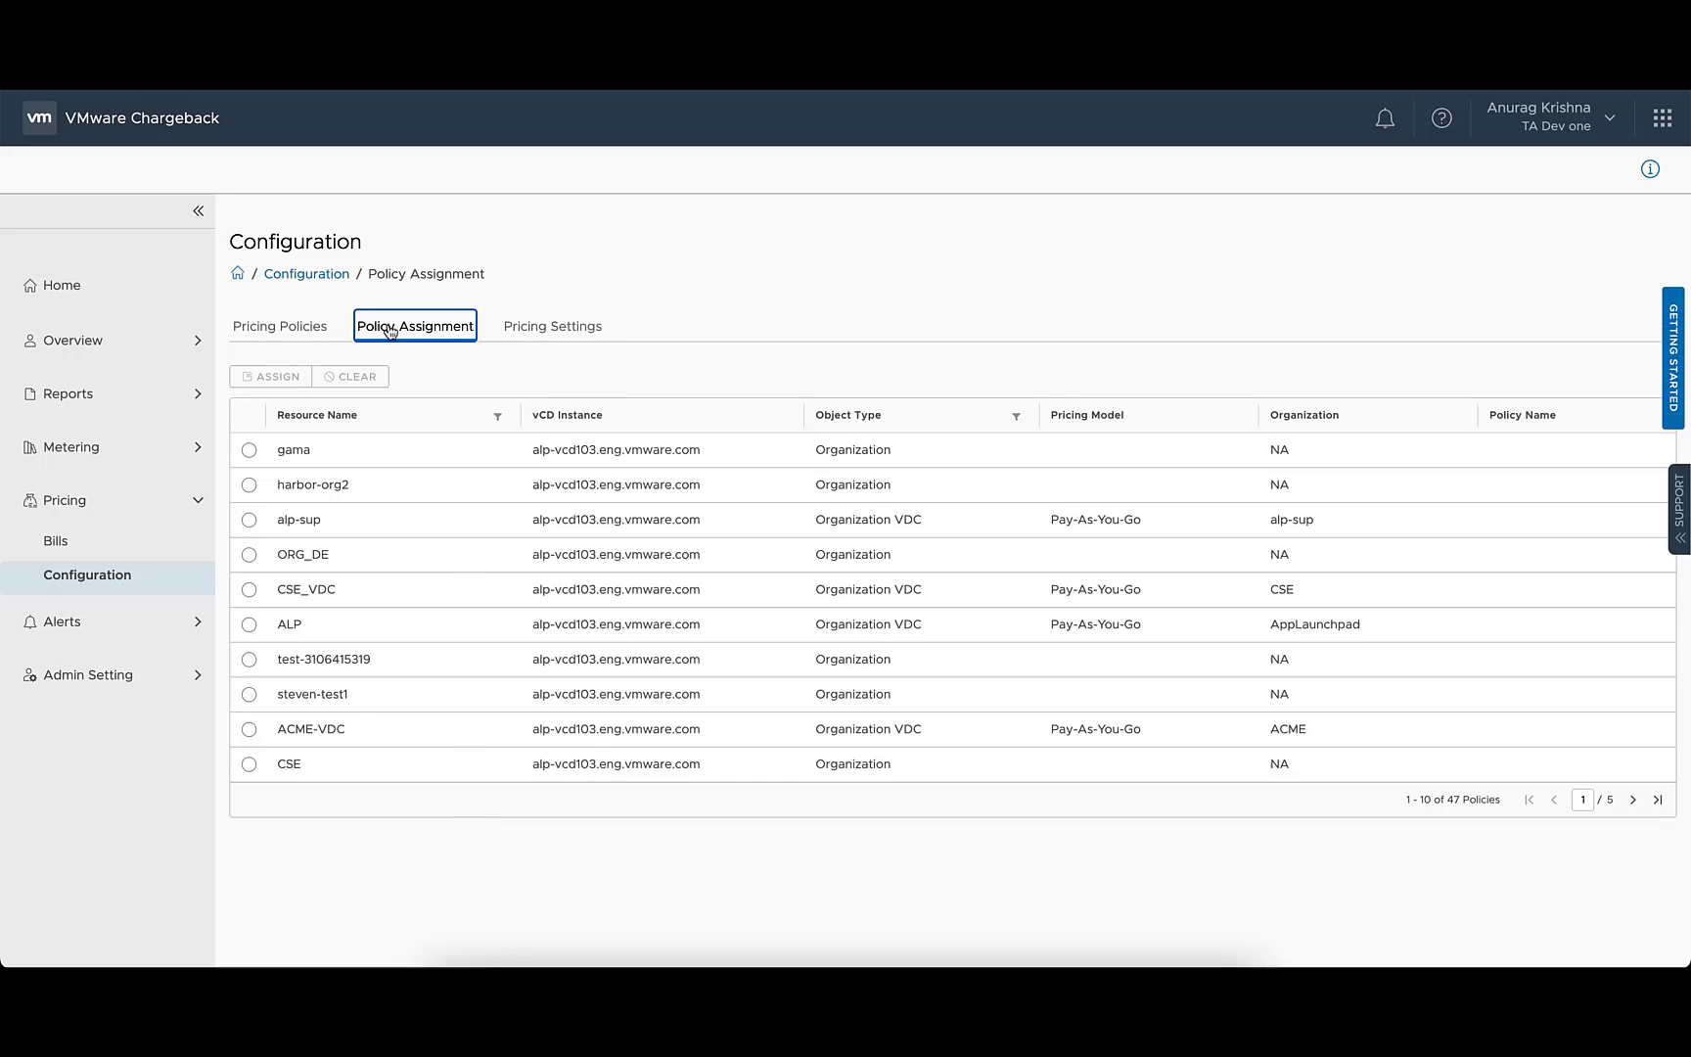
pyautogui.click(554, 327)
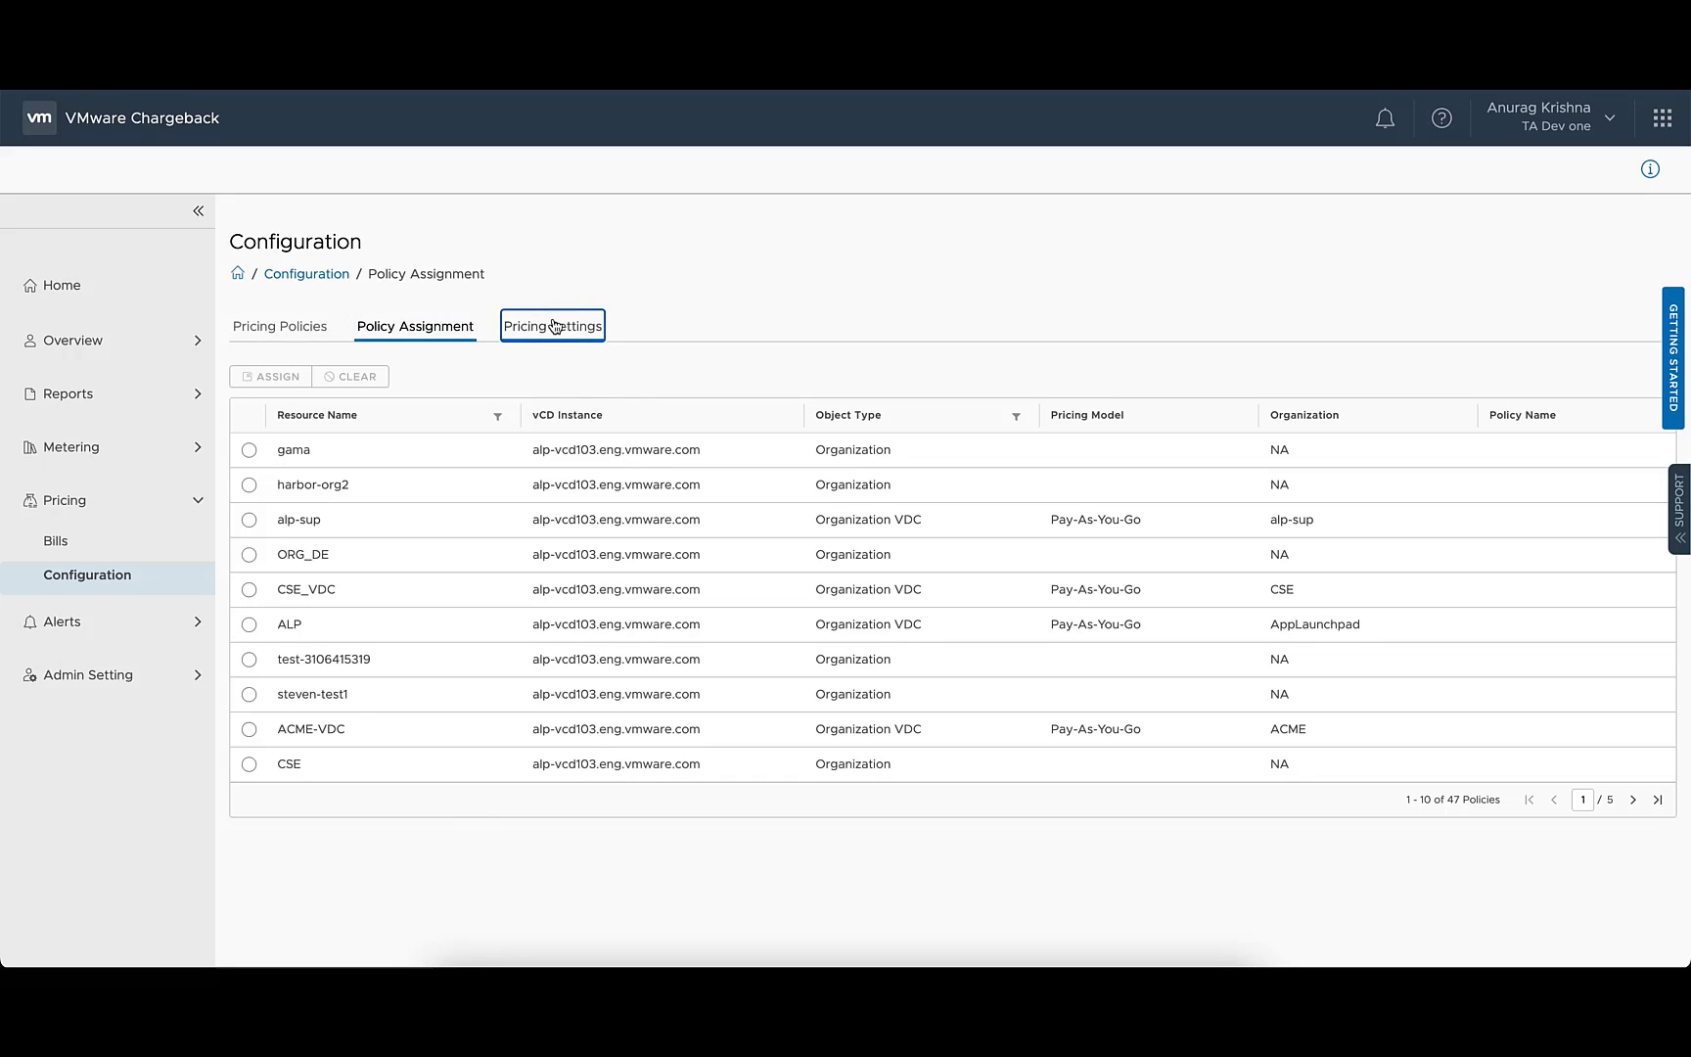
# Step: Open the pp_alocpay_acme pricing policy for editing
pyautogui.click(299, 335)
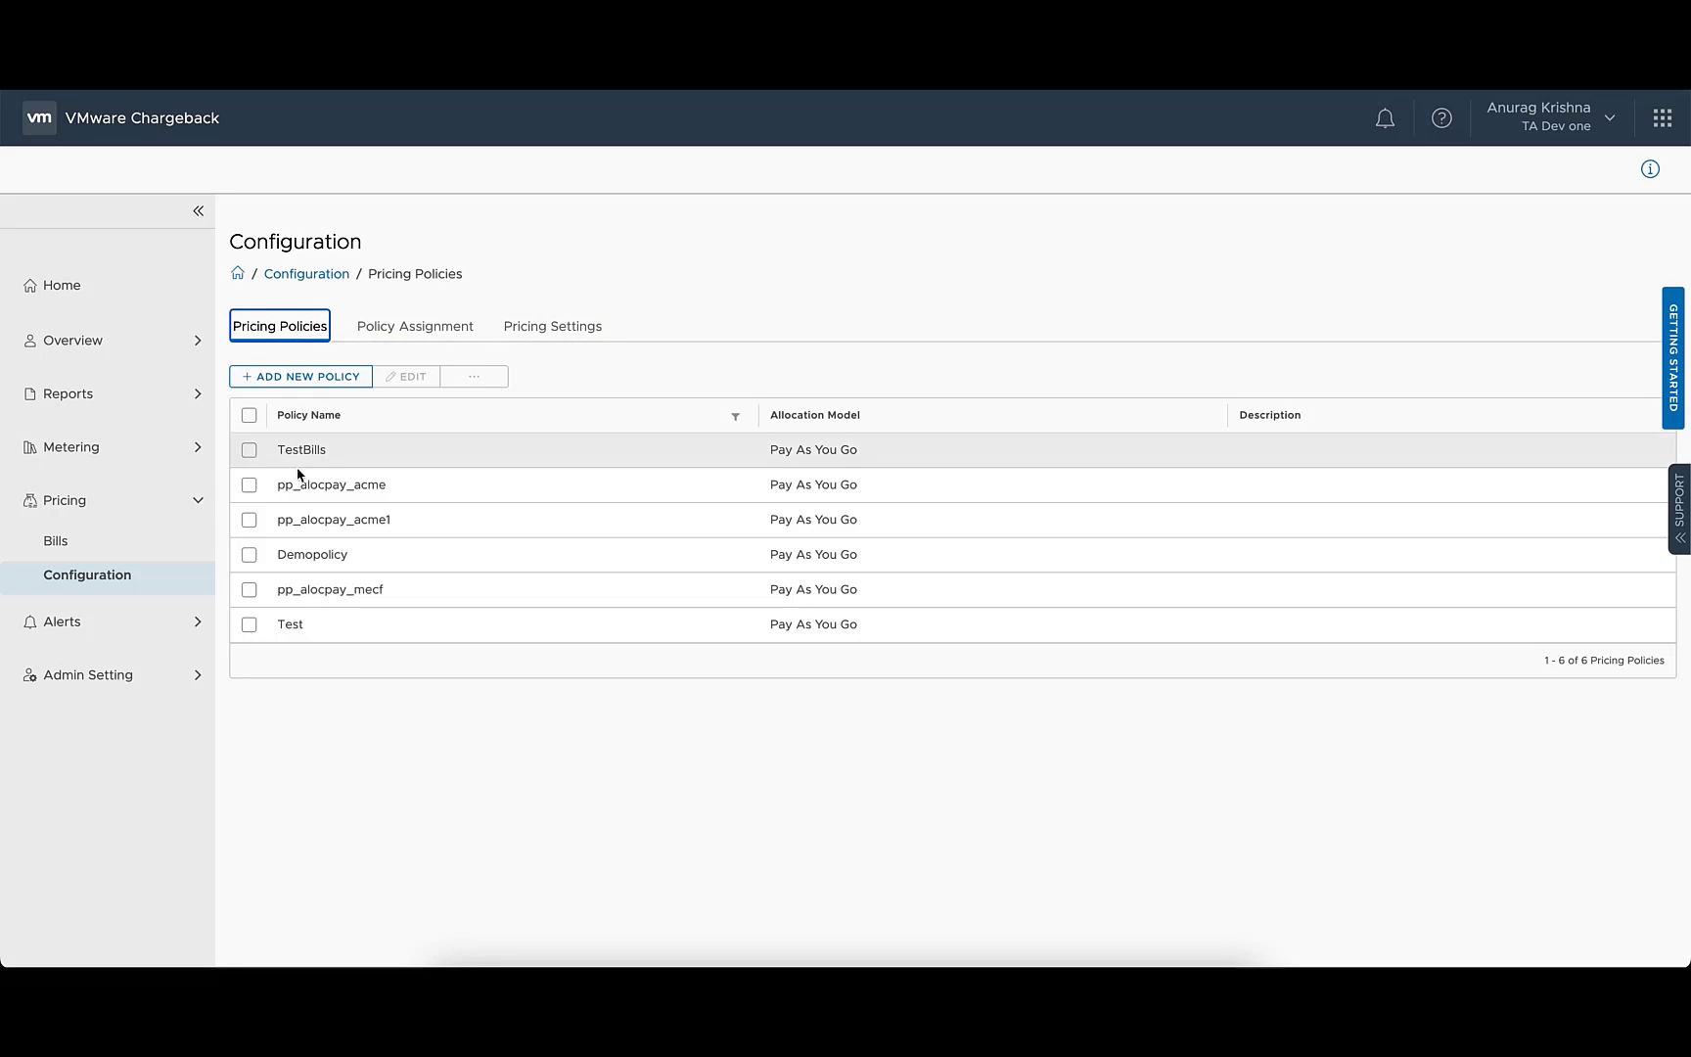
pyautogui.click(248, 484)
pyautogui.click(408, 380)
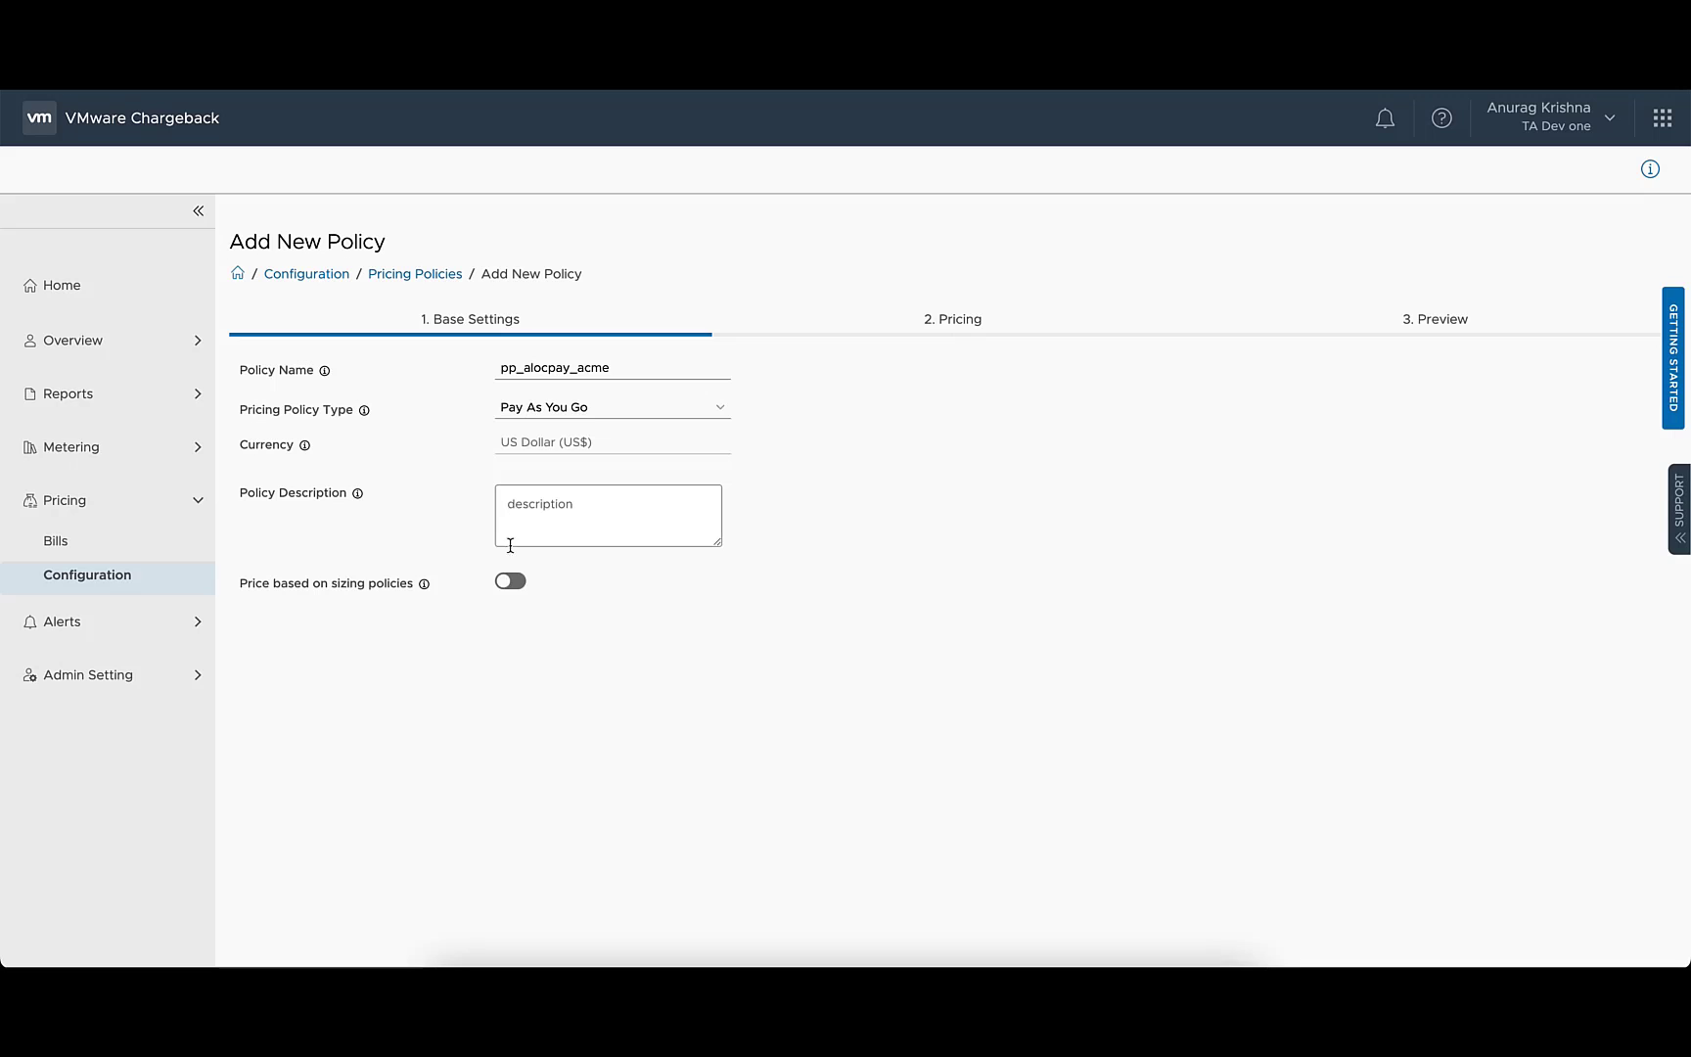
# Step: Enable pricing based on sizing policies for pp_alocpay_acme and proceed to the policy's pricing stage
pyautogui.click(516, 582)
pyautogui.scroll(-2, 480, 768)
pyautogui.click(382, 917)
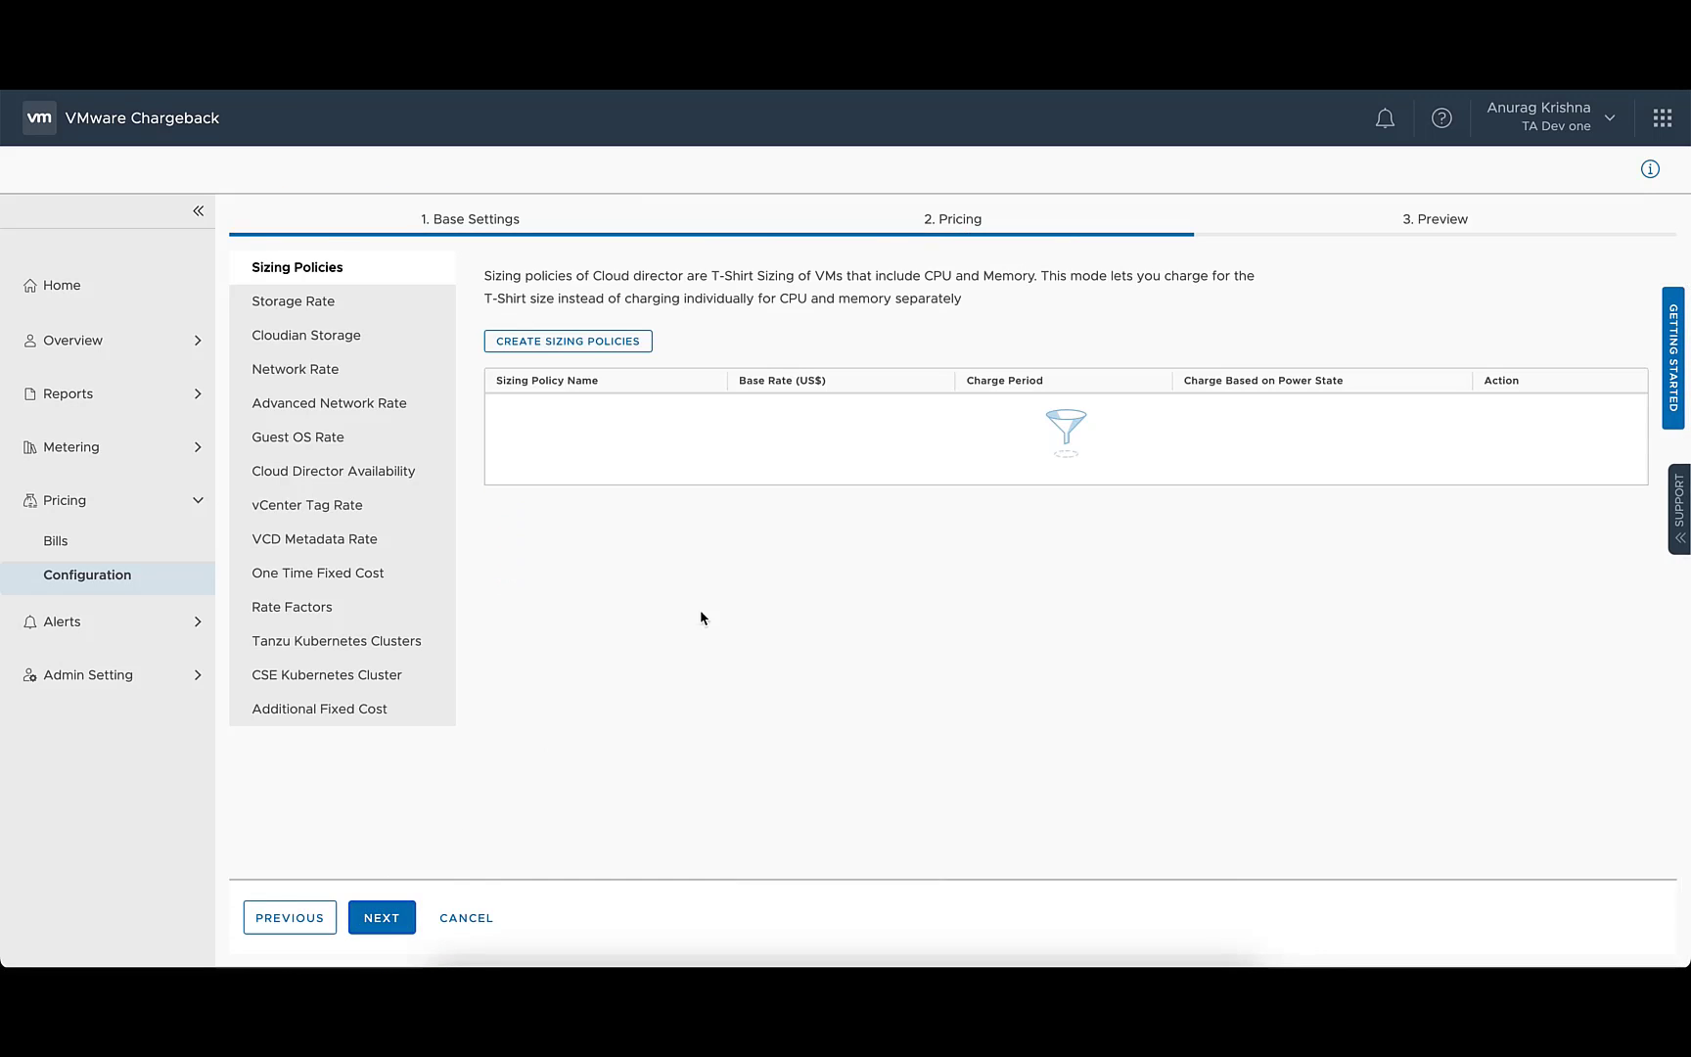
# Step: Check the sizing policy choices for a new base rate slab without creating it, and turn off pricing based on sizing policies
pyautogui.click(630, 350)
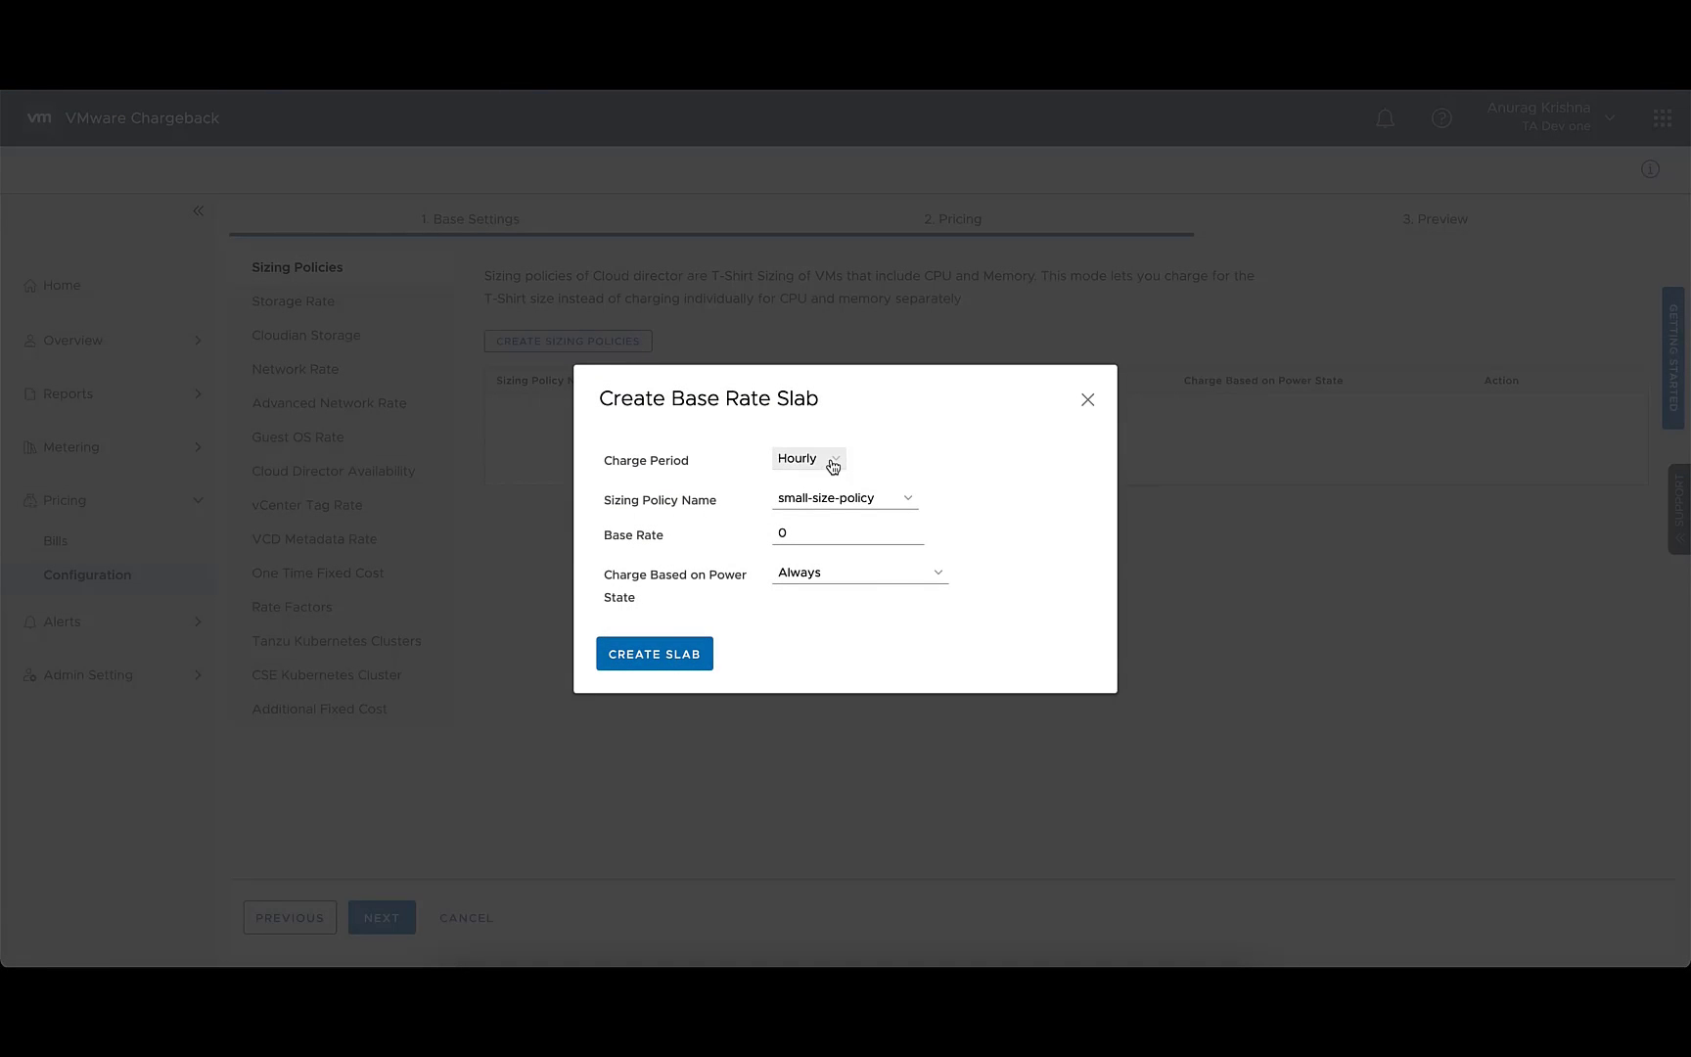
pyautogui.click(832, 499)
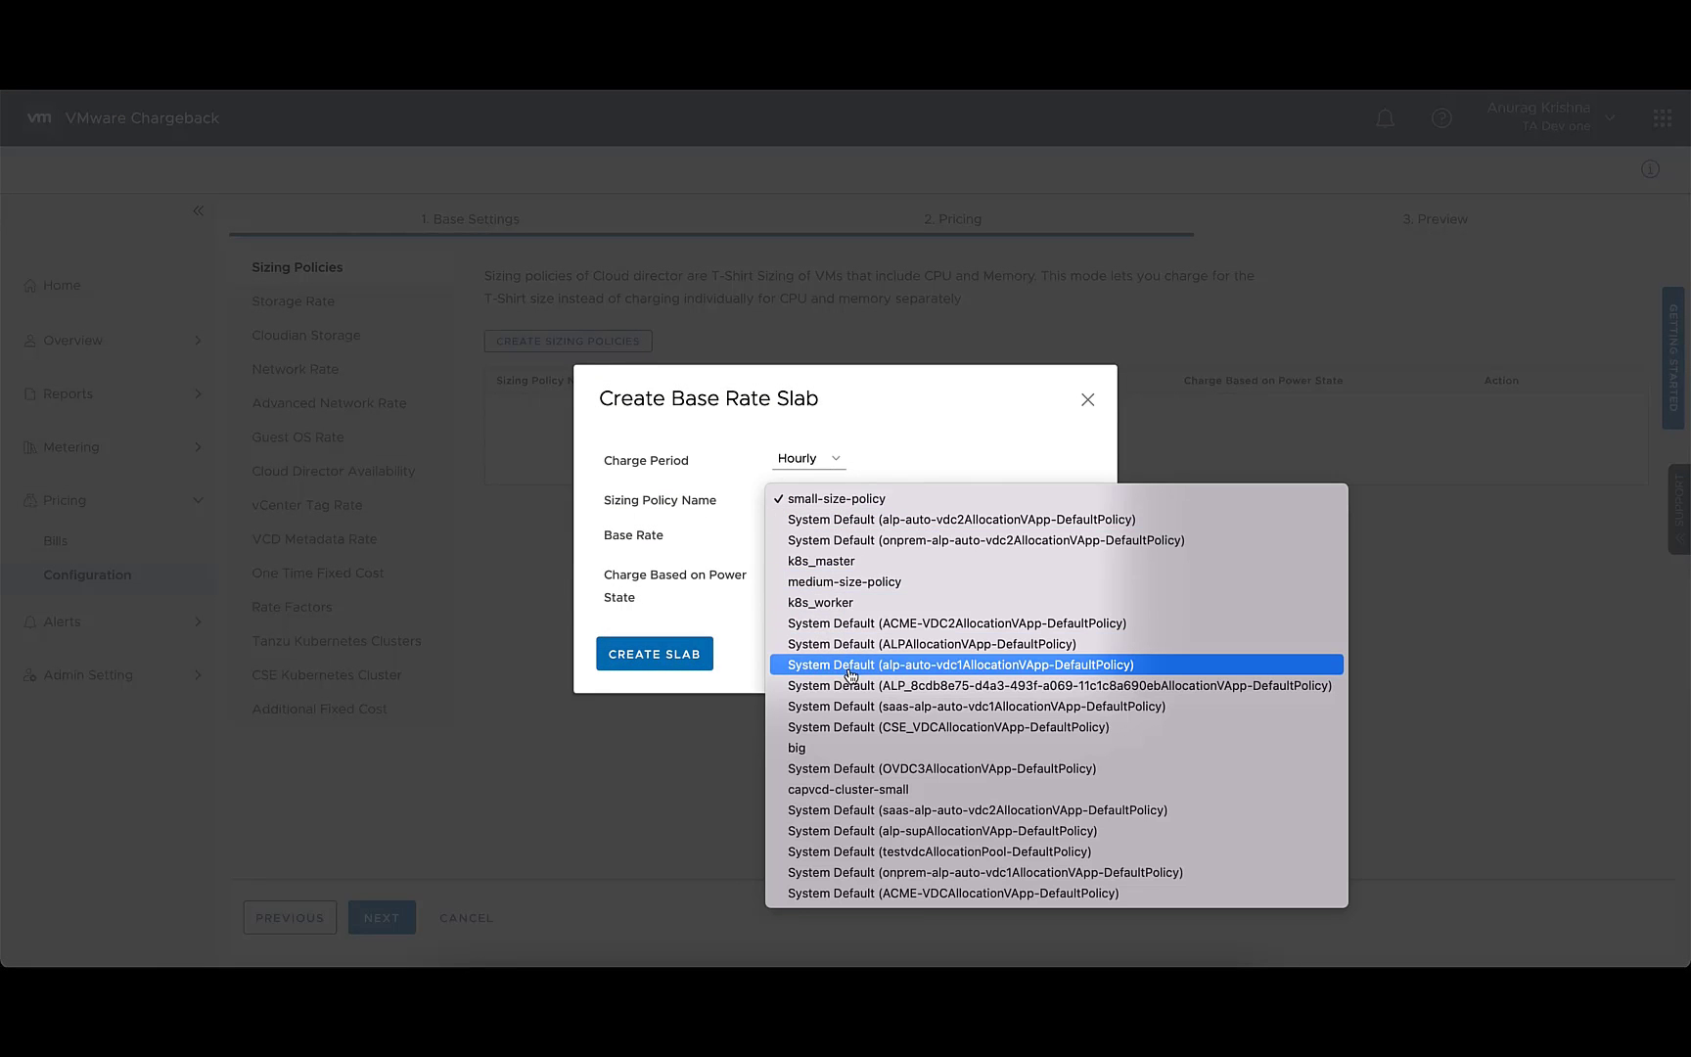
pyautogui.click(1085, 405)
pyautogui.click(1085, 405)
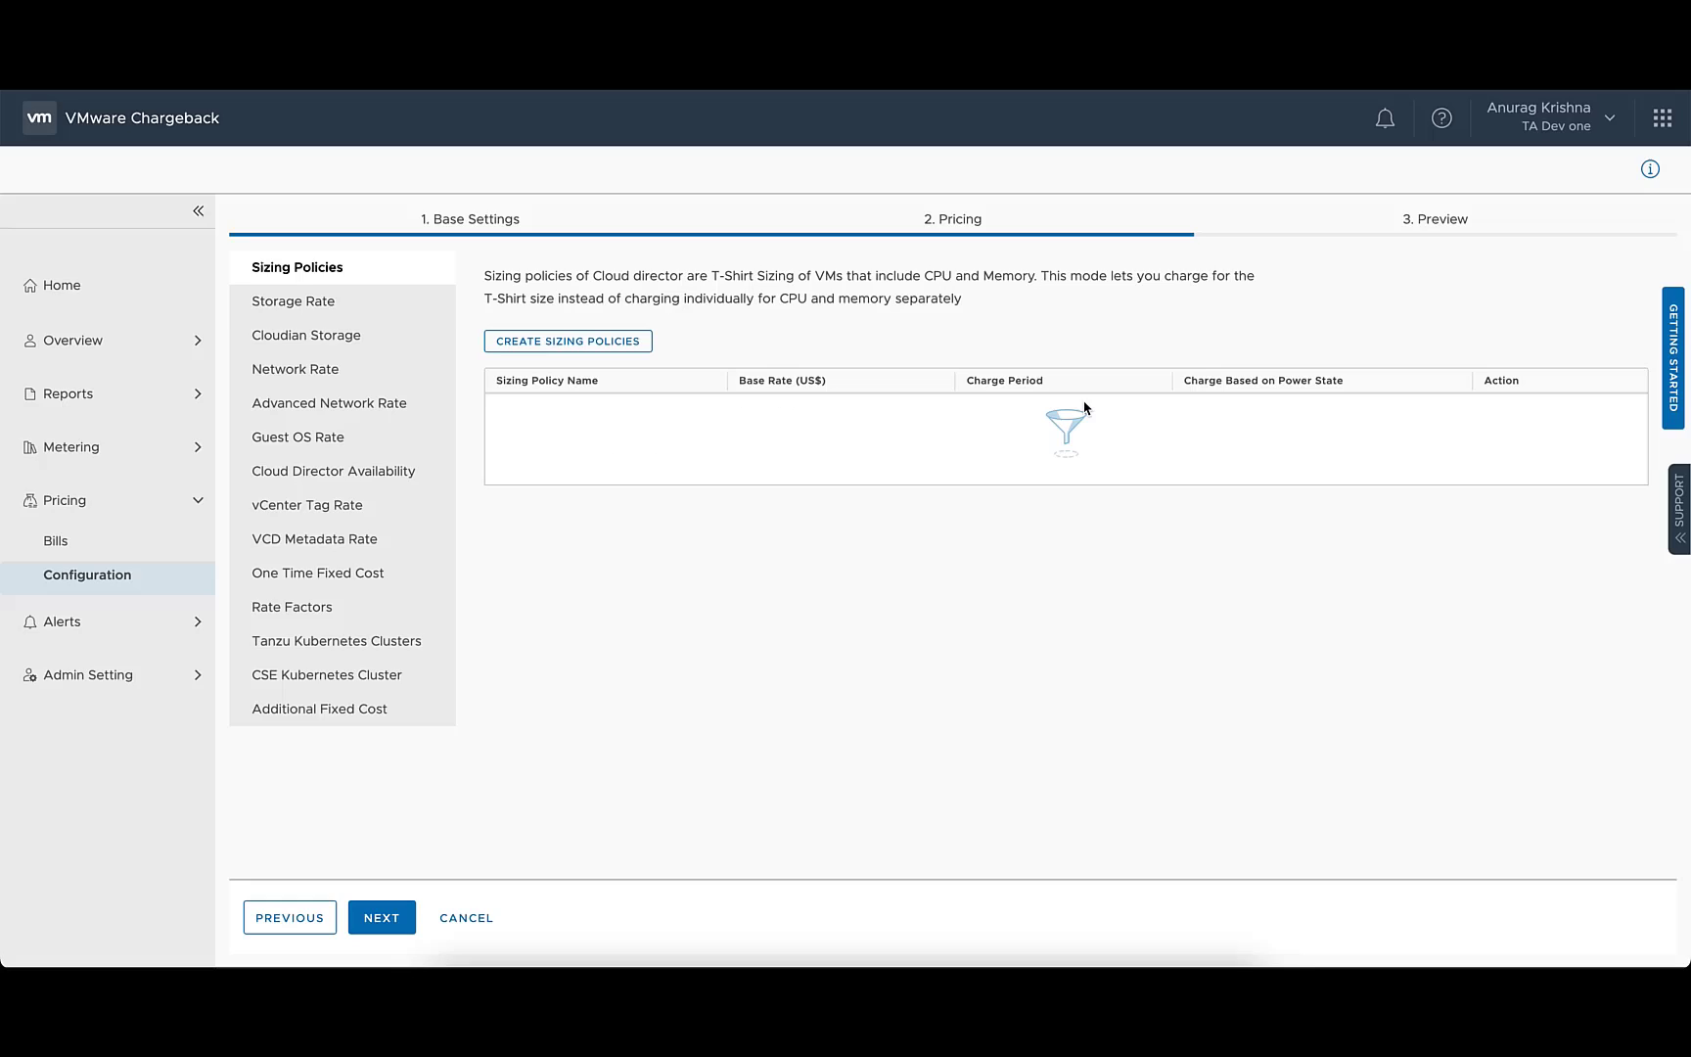
pyautogui.click(321, 902)
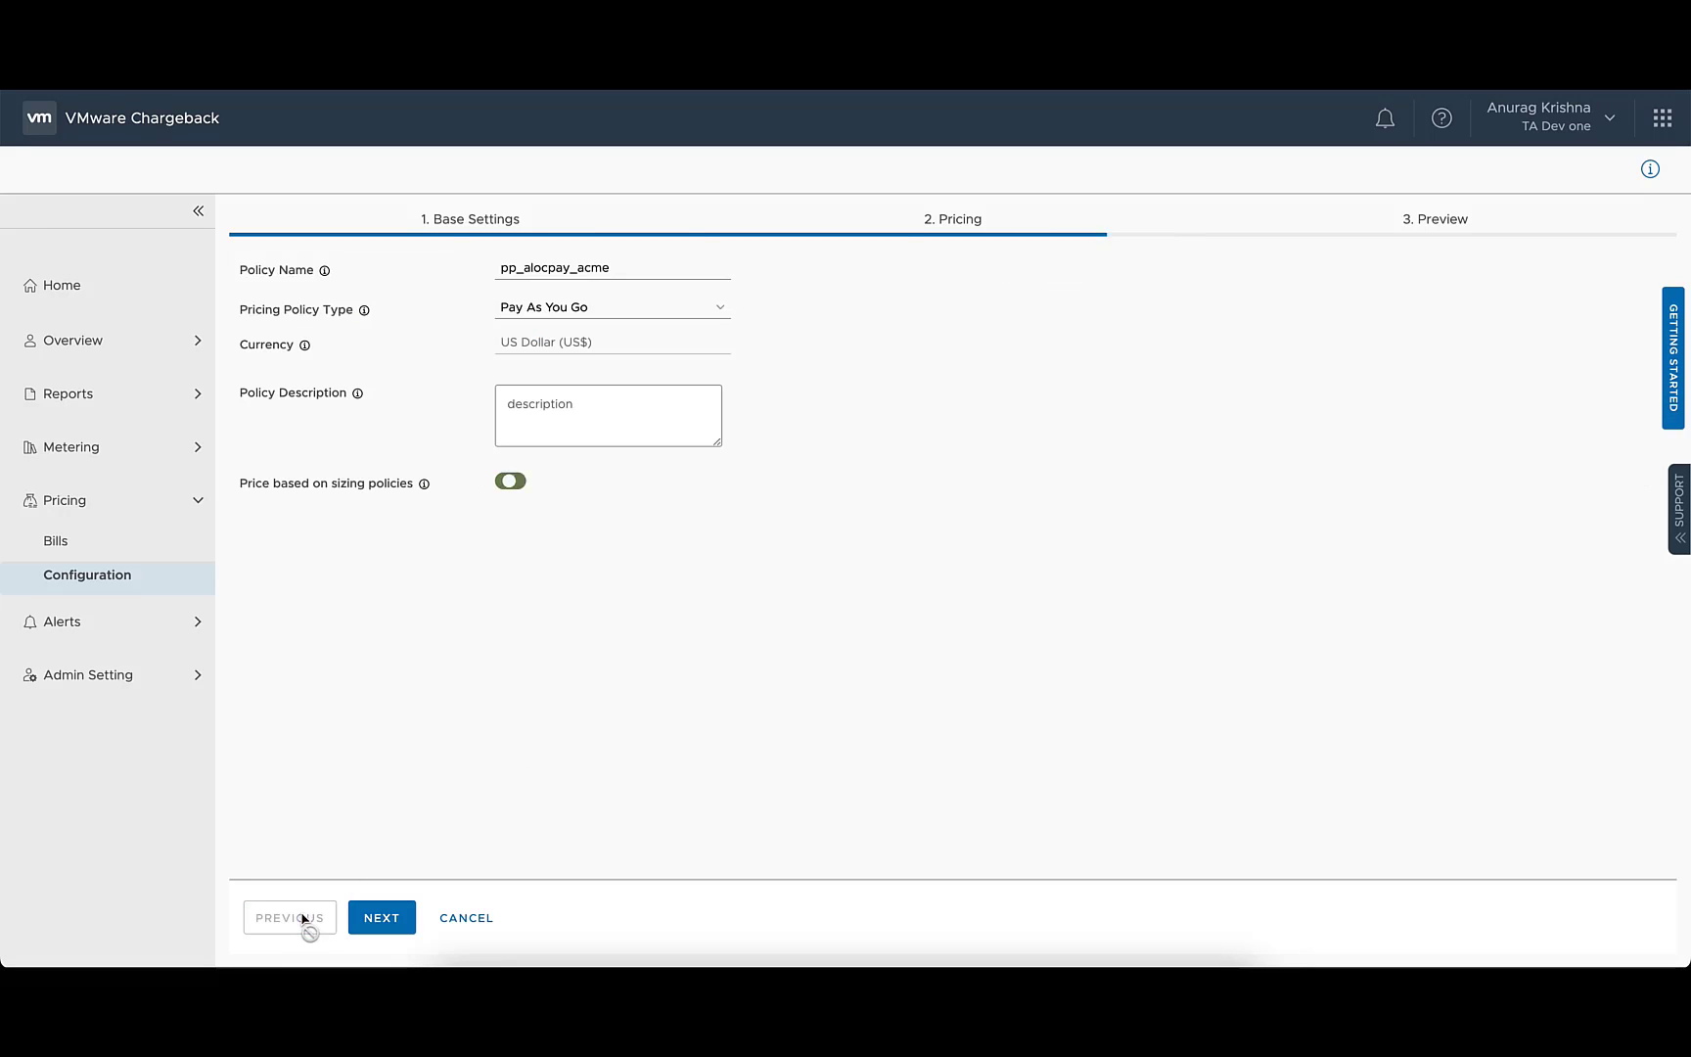
pyautogui.click(508, 480)
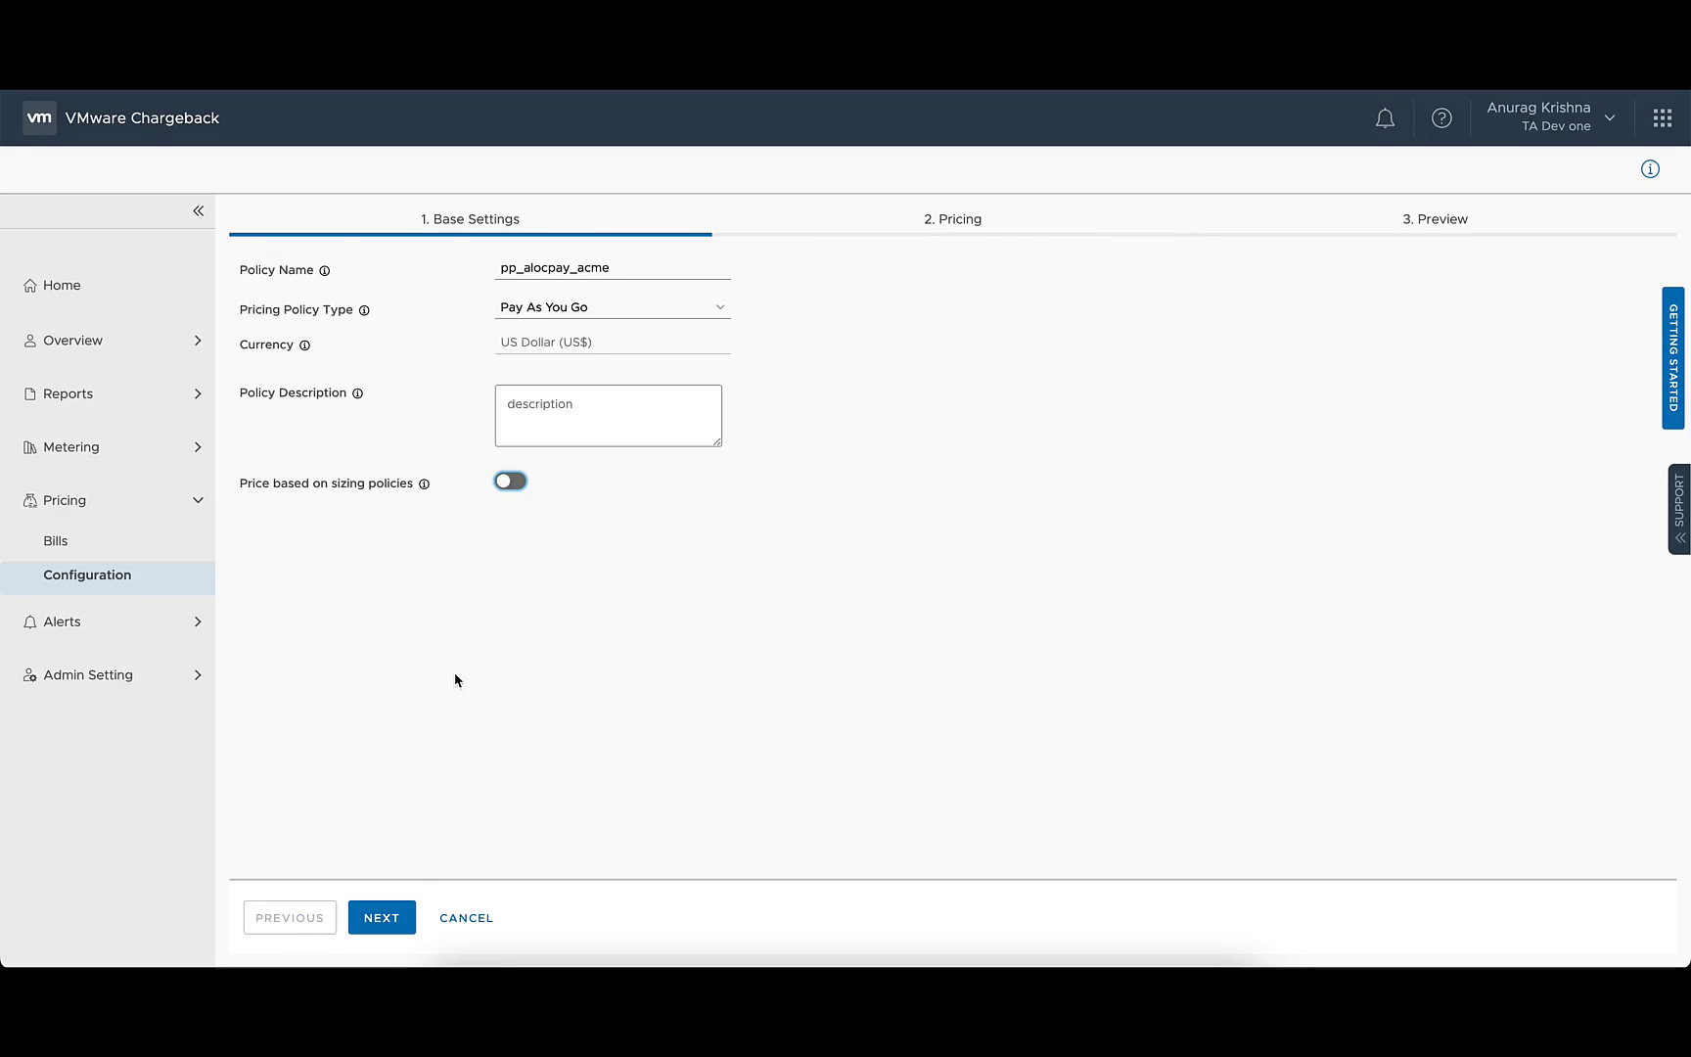
# Step: Proceed to the policy's pricing rates and examine the Advanced Network Rate settings, from Edge Gateway Size through NSX Advanced Load Balancer throughput
pyautogui.click(393, 914)
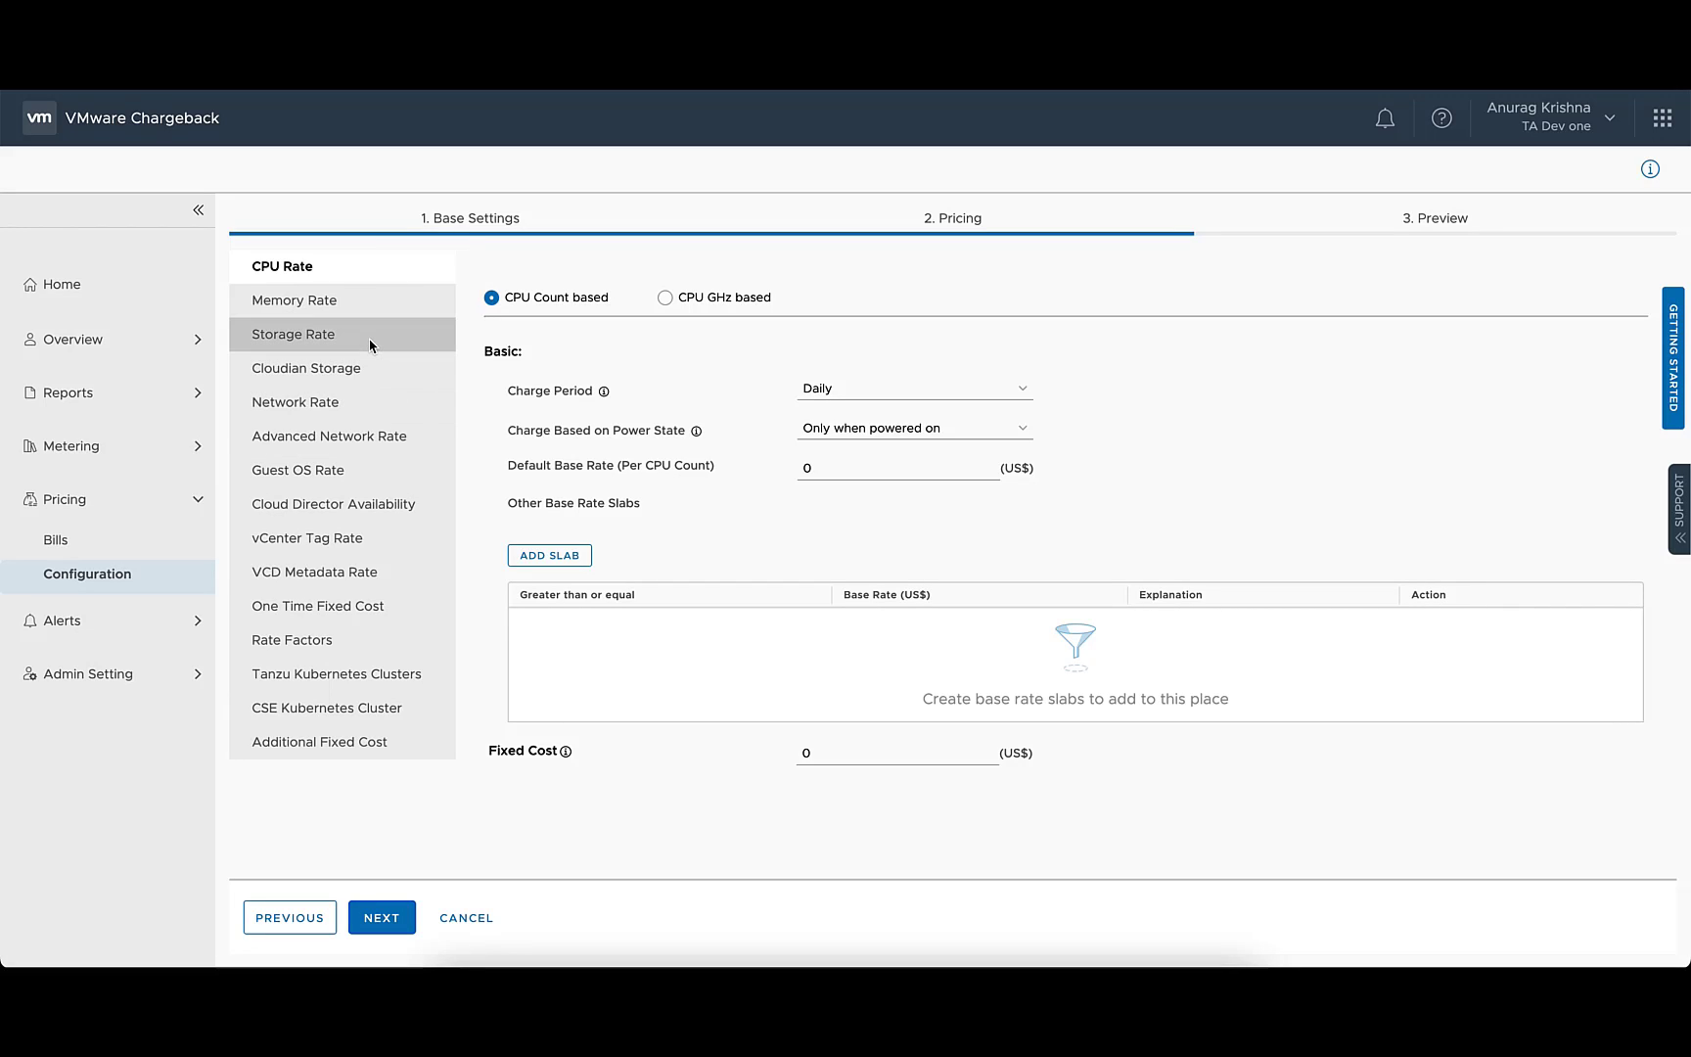
pyautogui.click(344, 436)
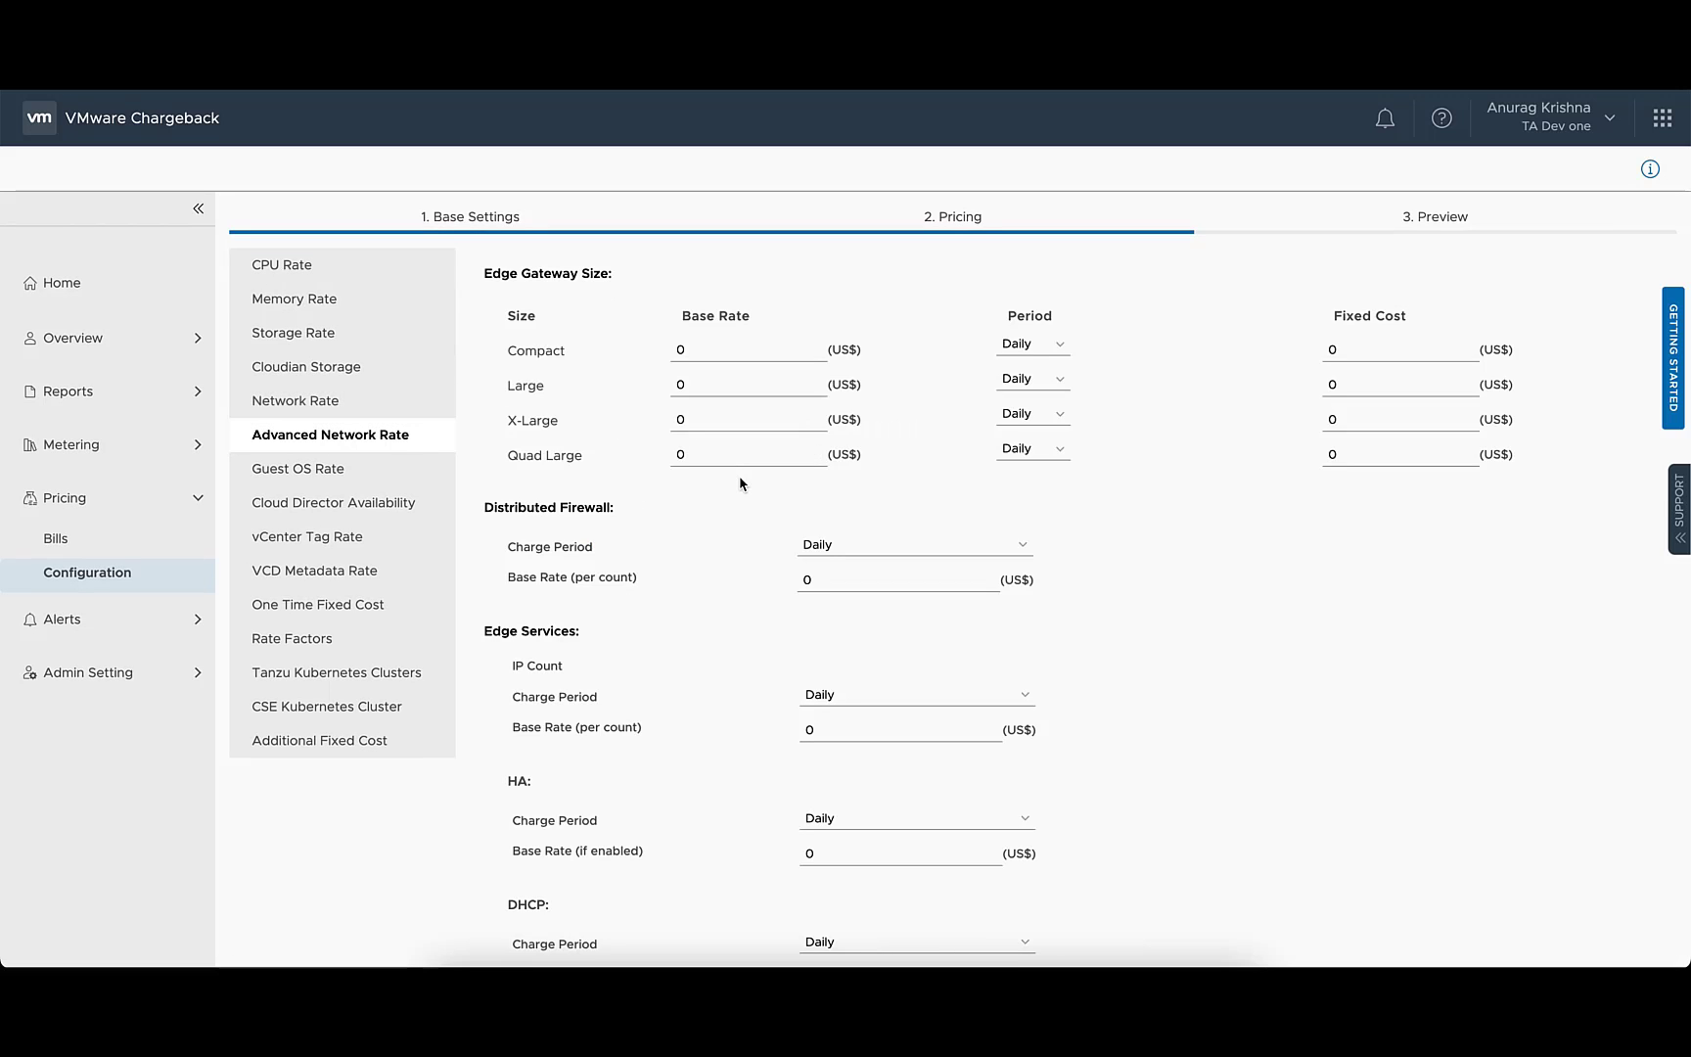
pyautogui.scroll(-3, 740, 483)
pyautogui.scroll(-10, 740, 483)
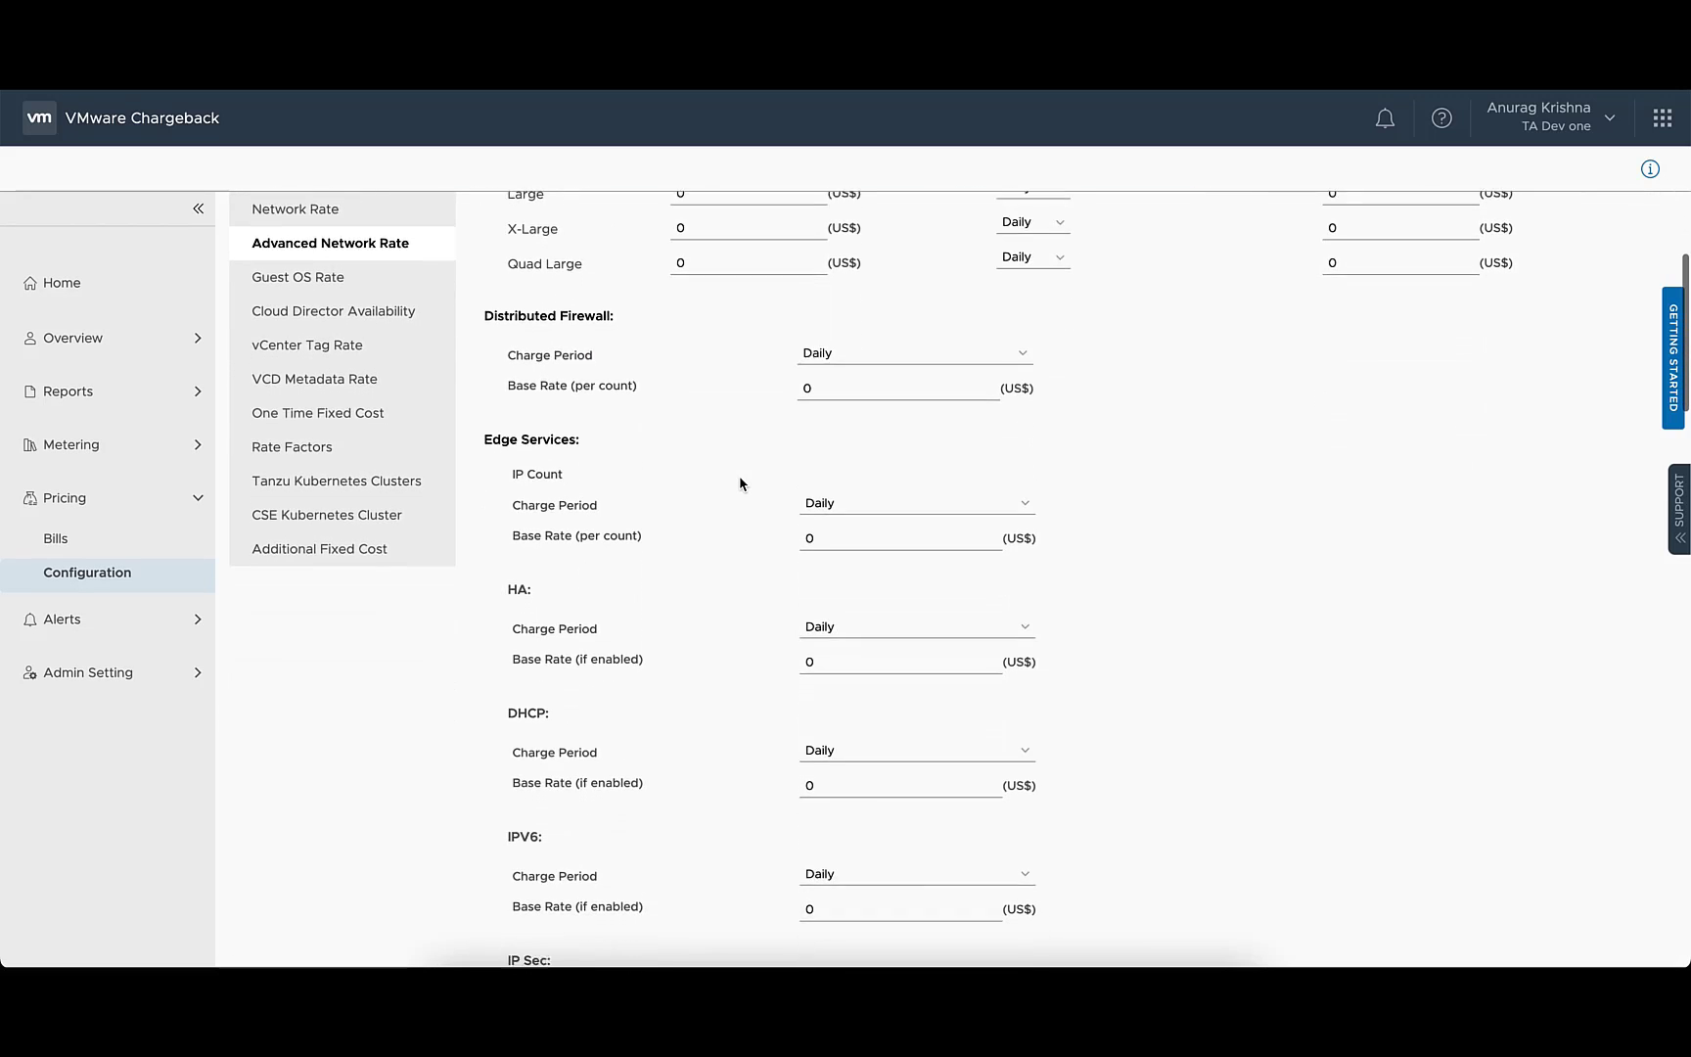
pyautogui.scroll(-20, 740, 484)
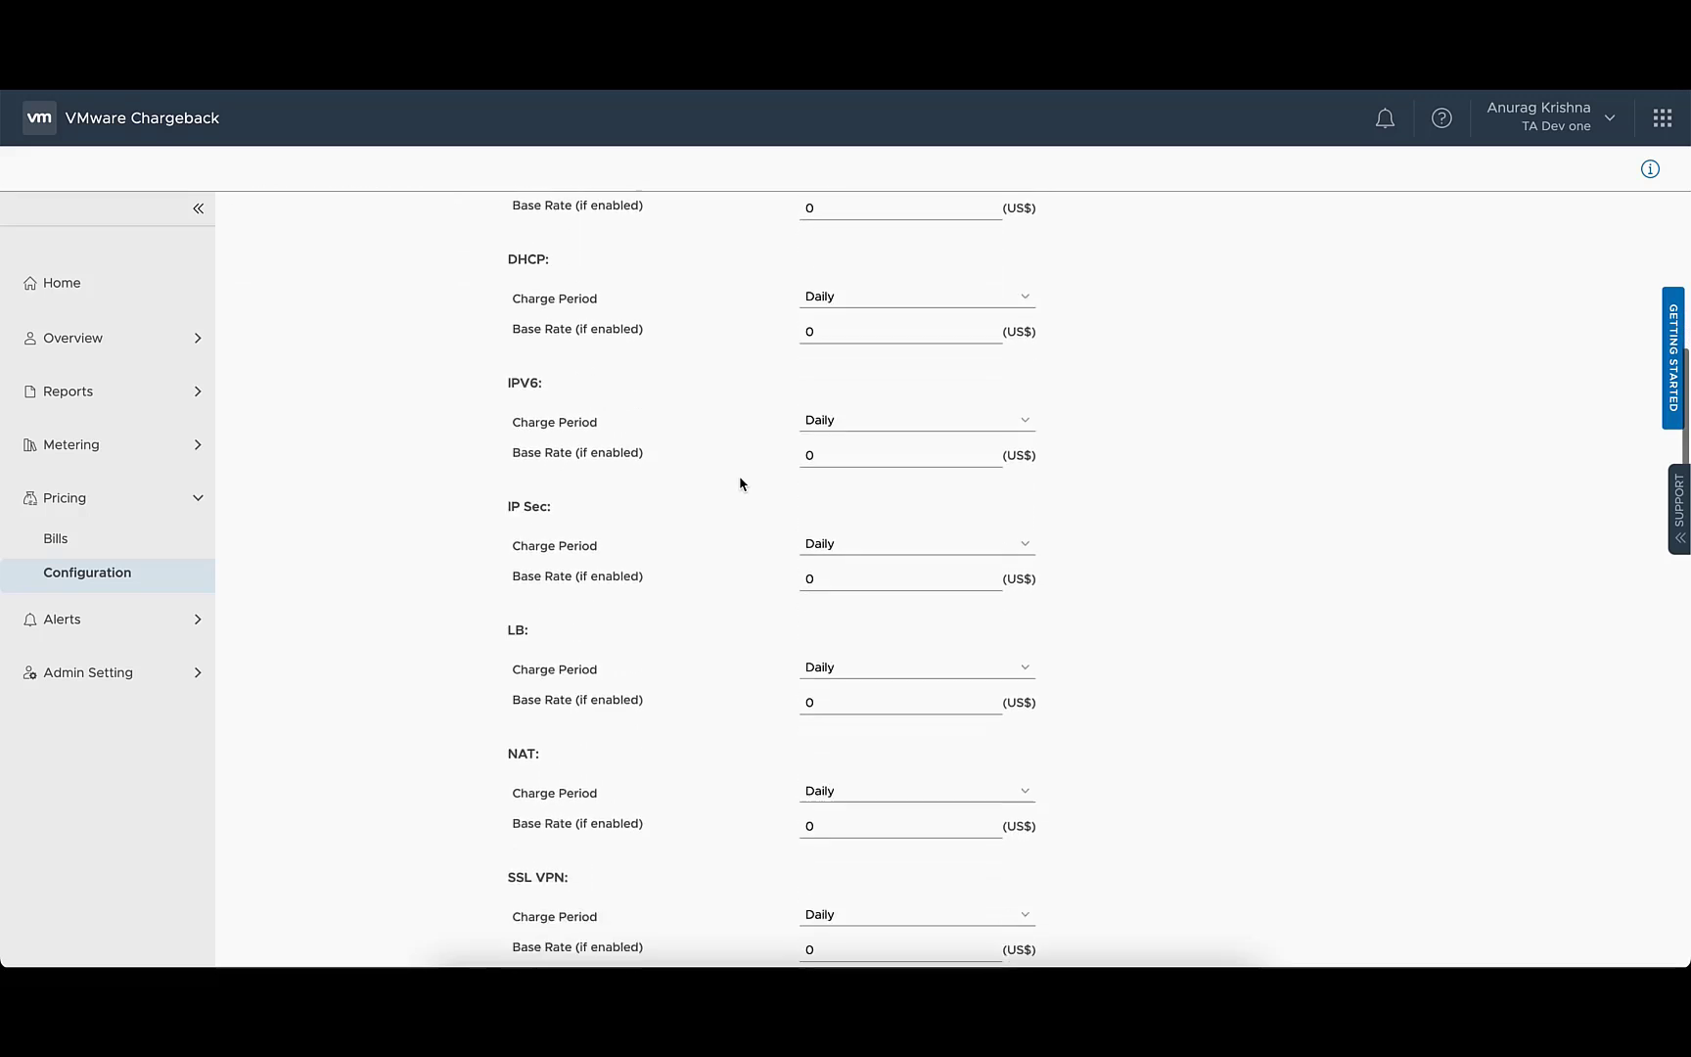
pyautogui.scroll(-17, 740, 483)
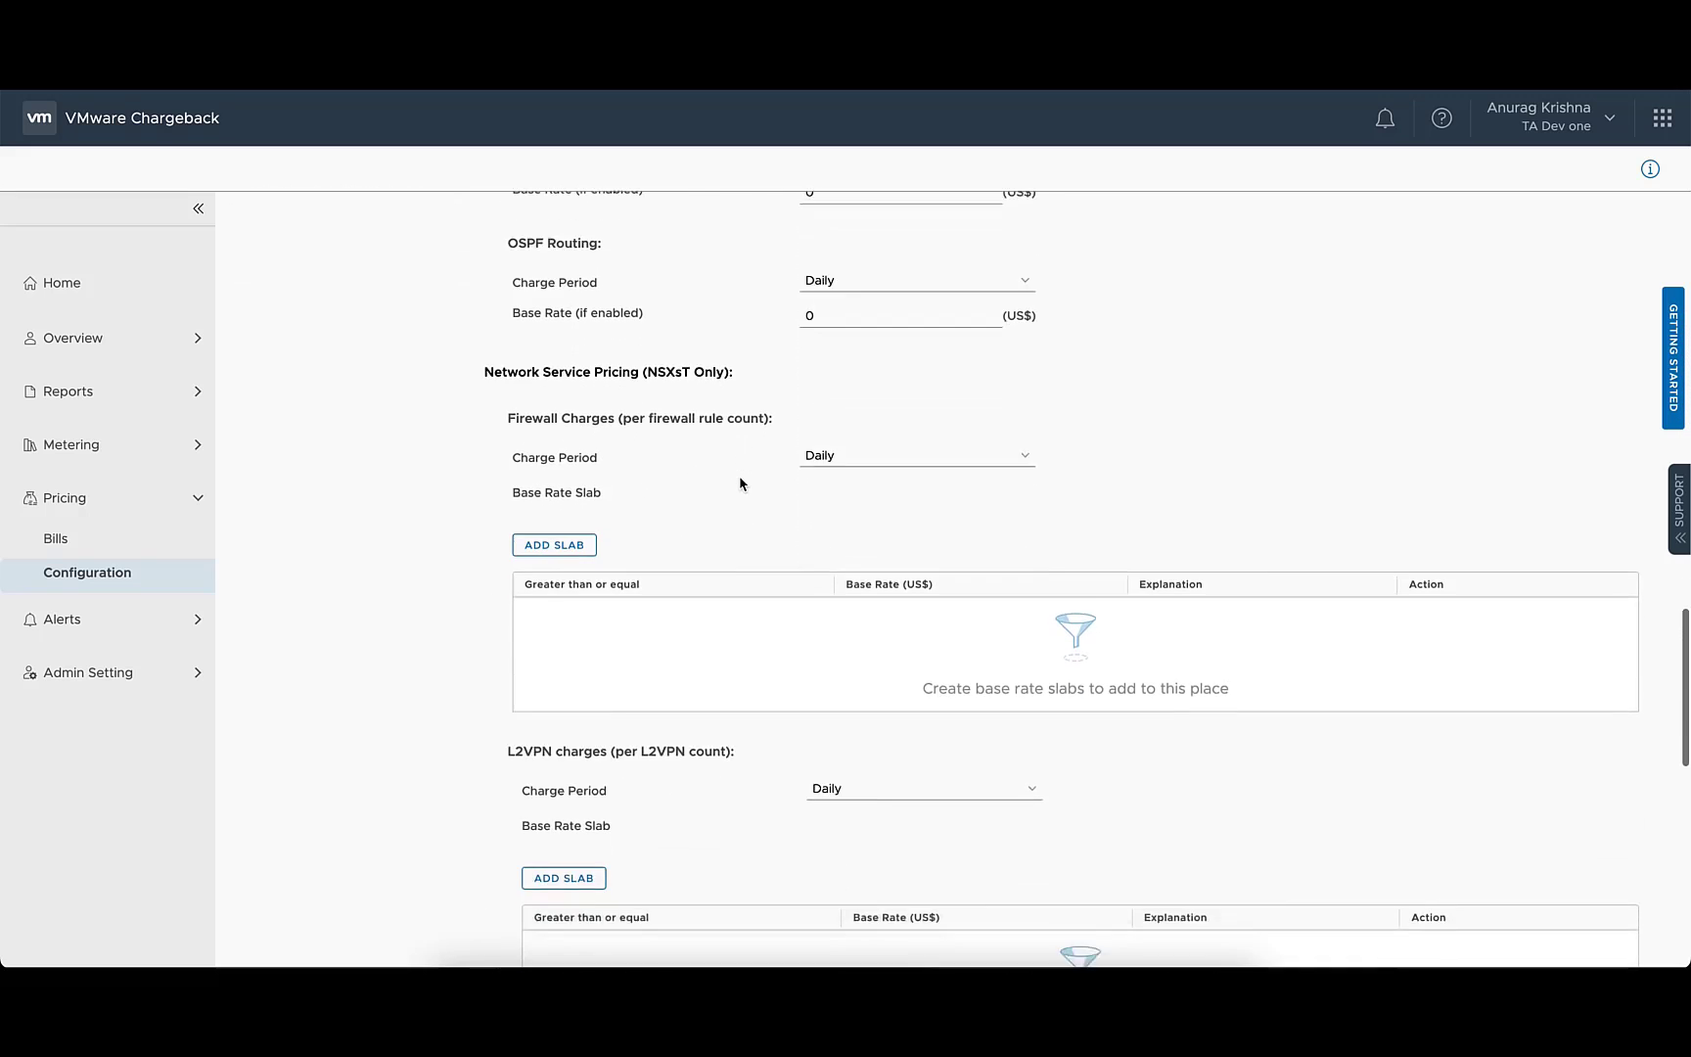
pyautogui.scroll(-9, 739, 484)
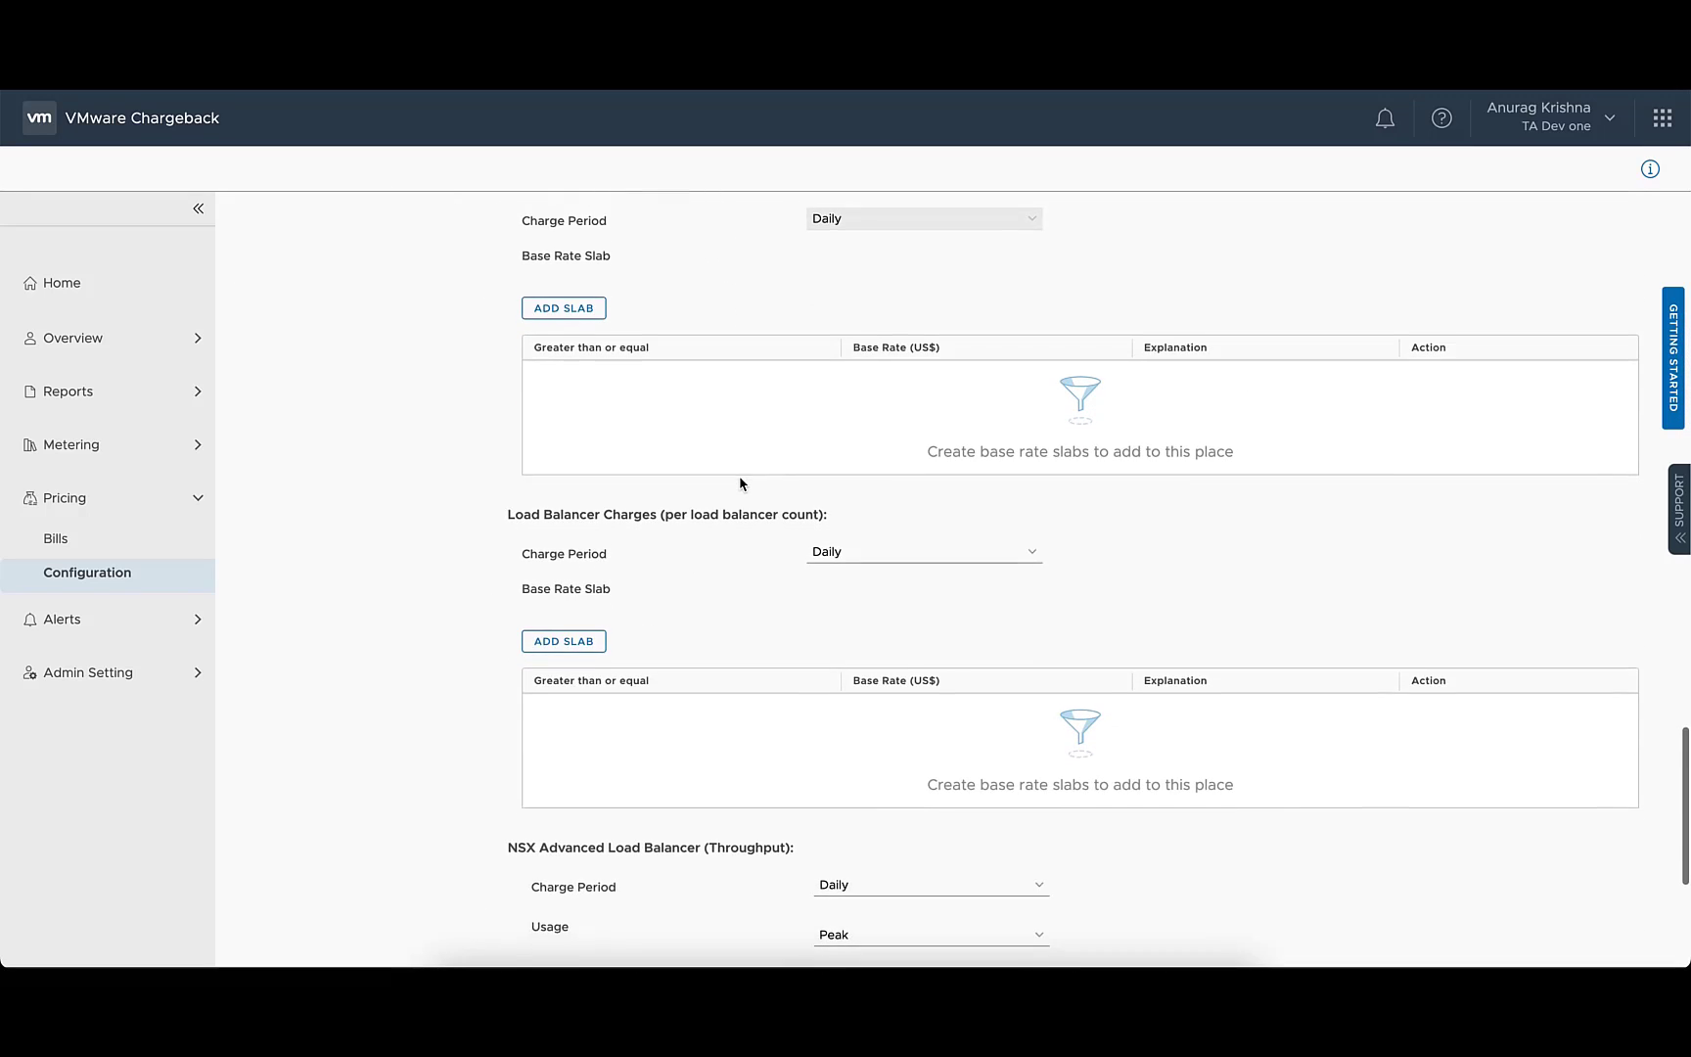
pyautogui.scroll(-1, 740, 483)
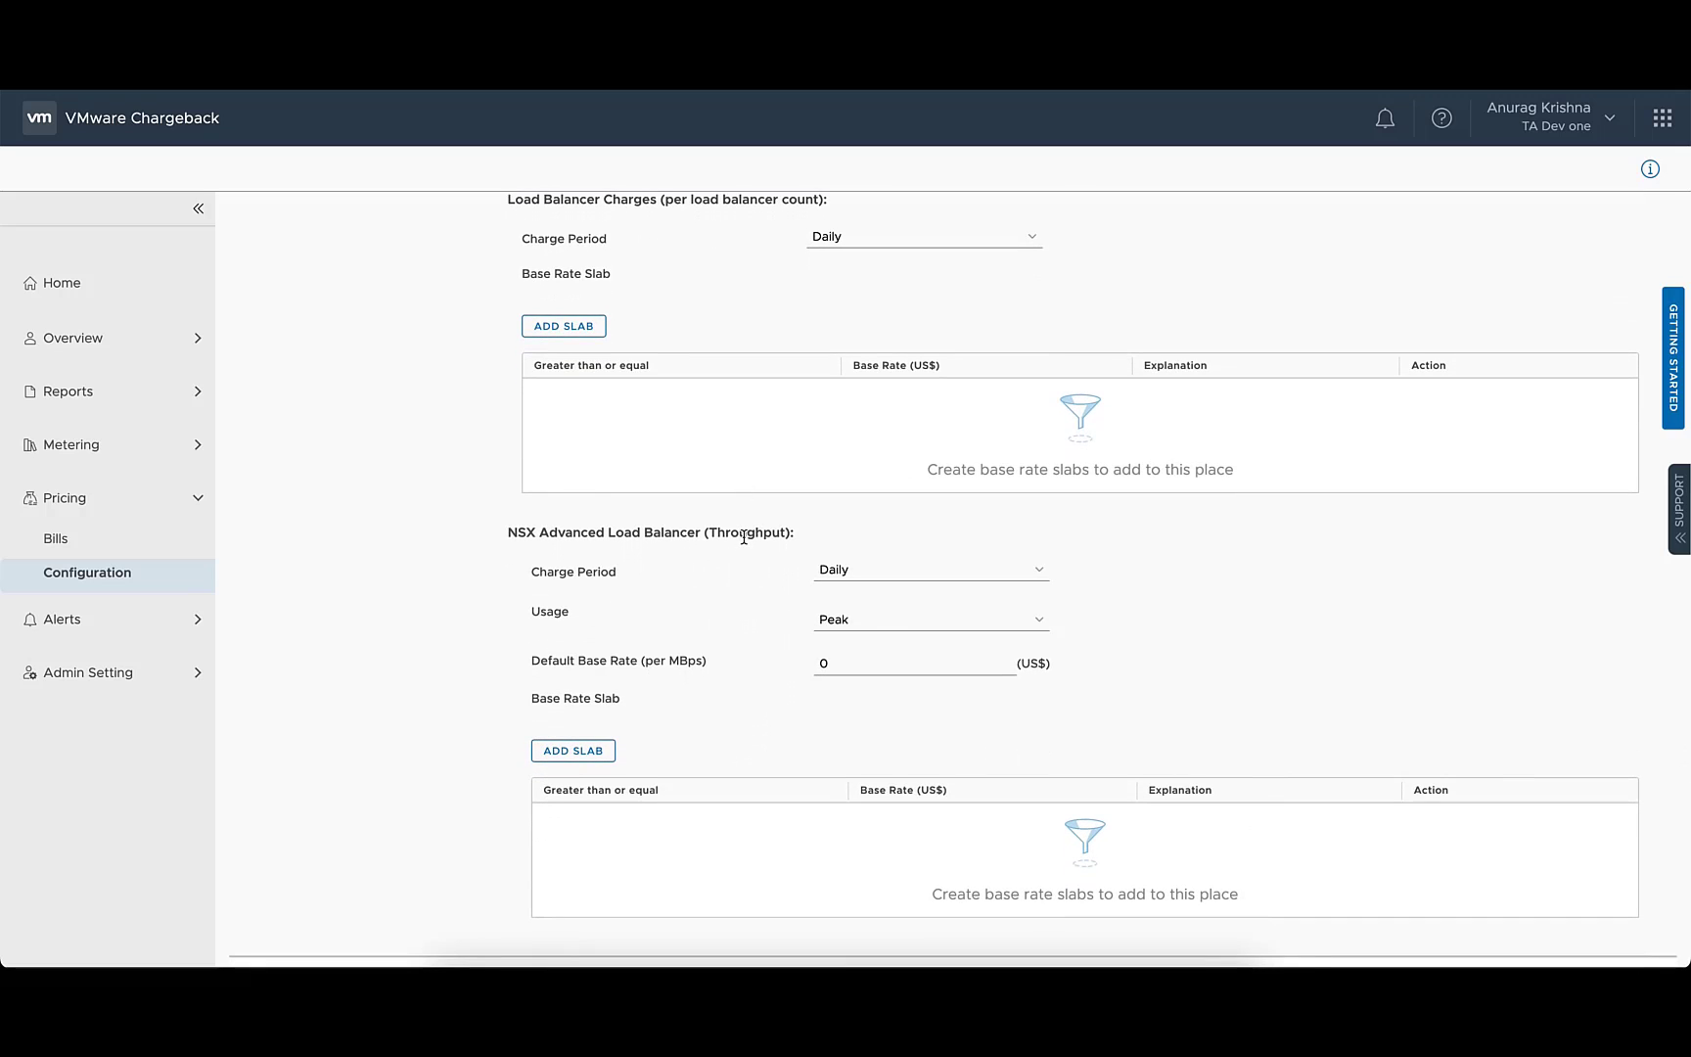
pyautogui.scroll(20, 744, 537)
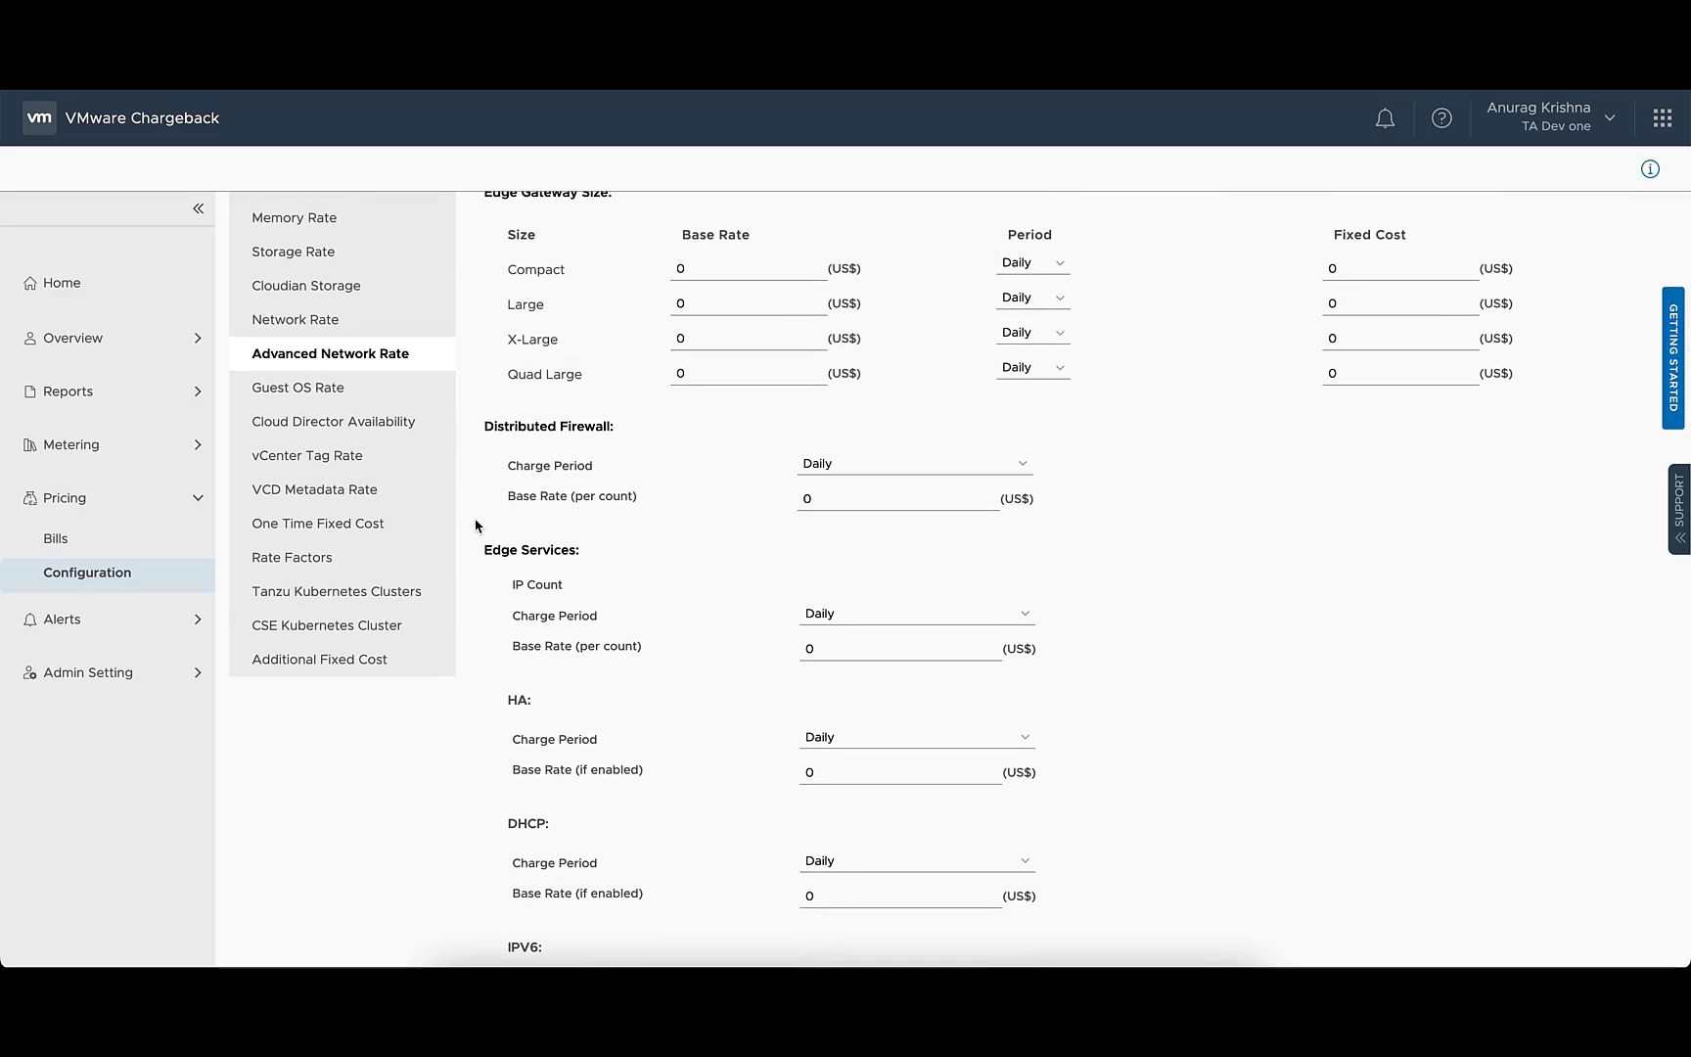
pyautogui.scroll(3, 476, 526)
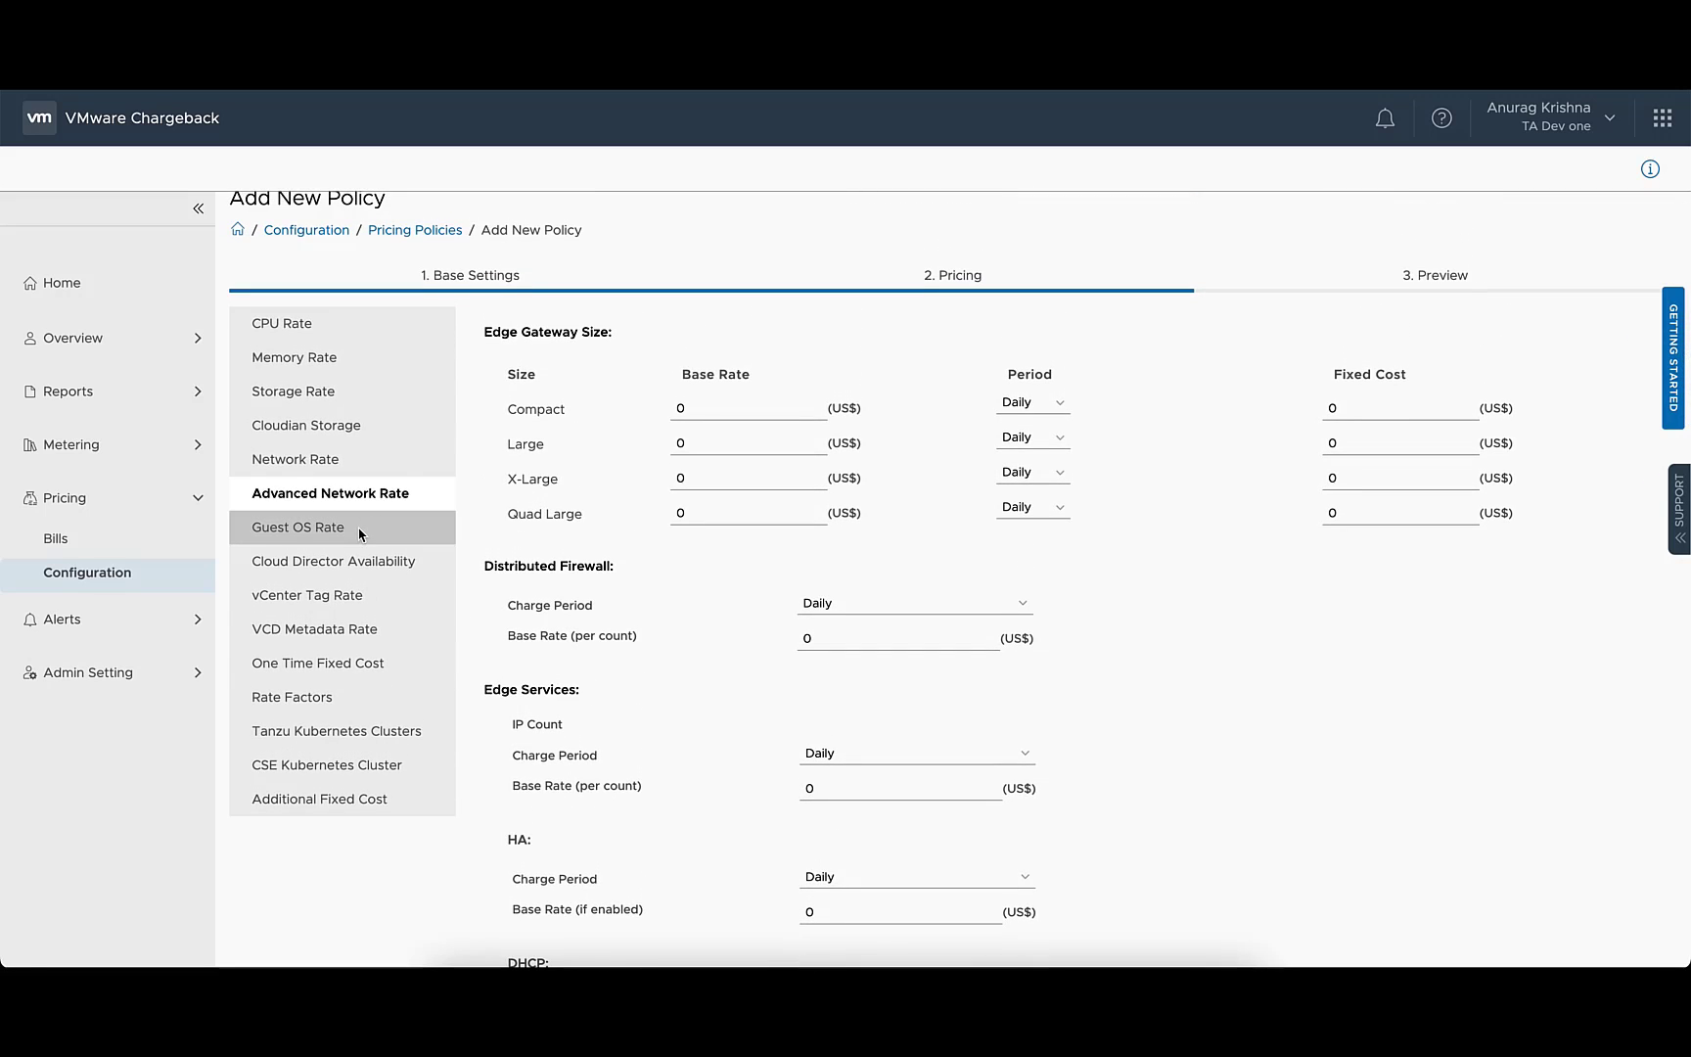
pyautogui.scroll(1, 360, 533)
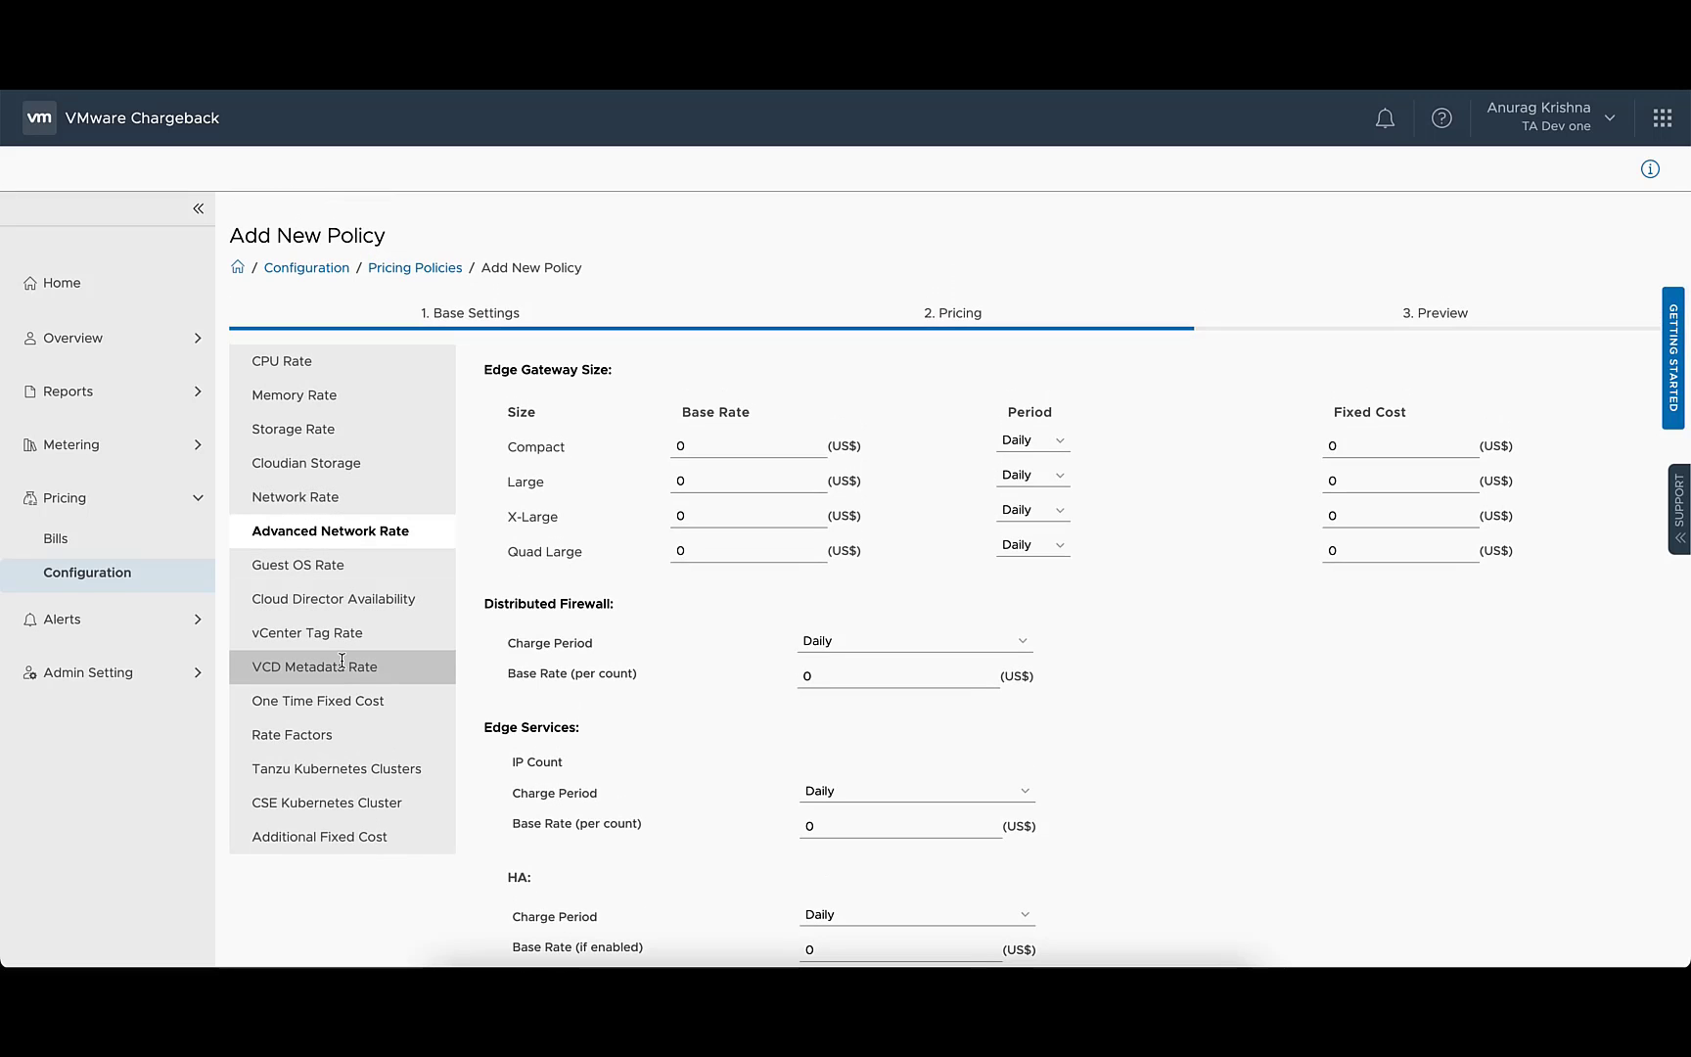
pyautogui.scroll(-1, 342, 663)
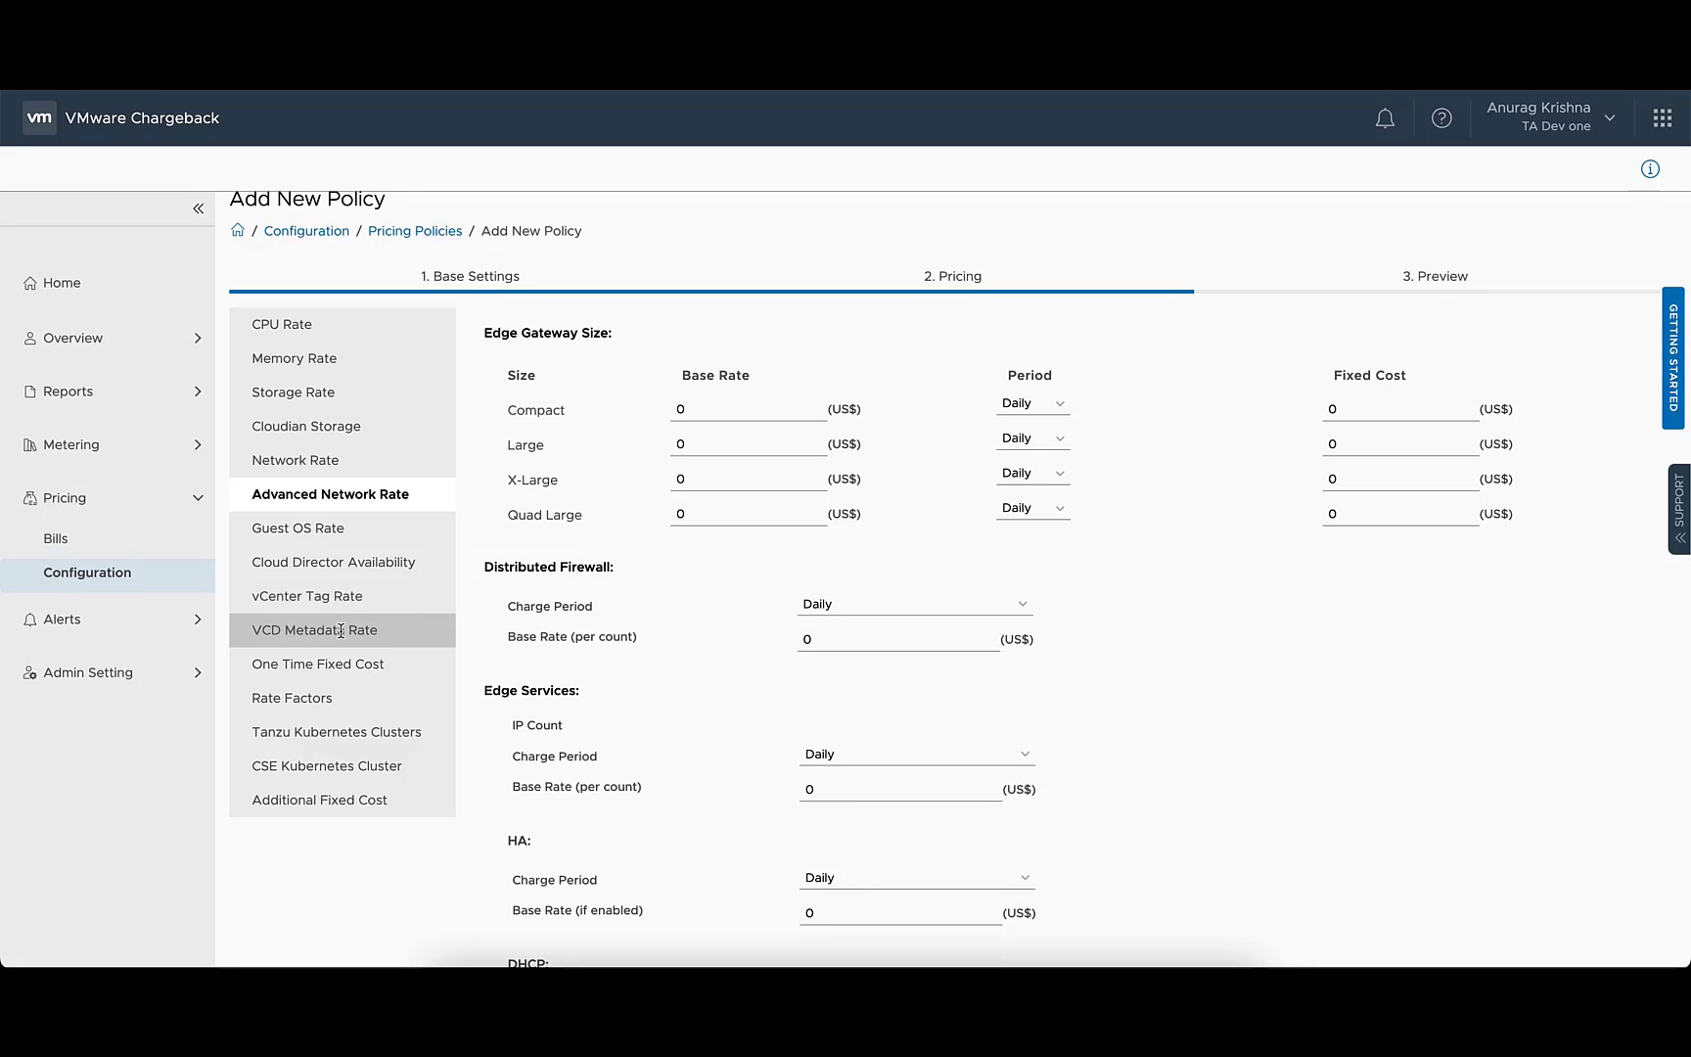
# Step: Check the VCD Metadata Rate form for a new base rate, including the alternate pricing policy option, without creating one
pyautogui.click(340, 630)
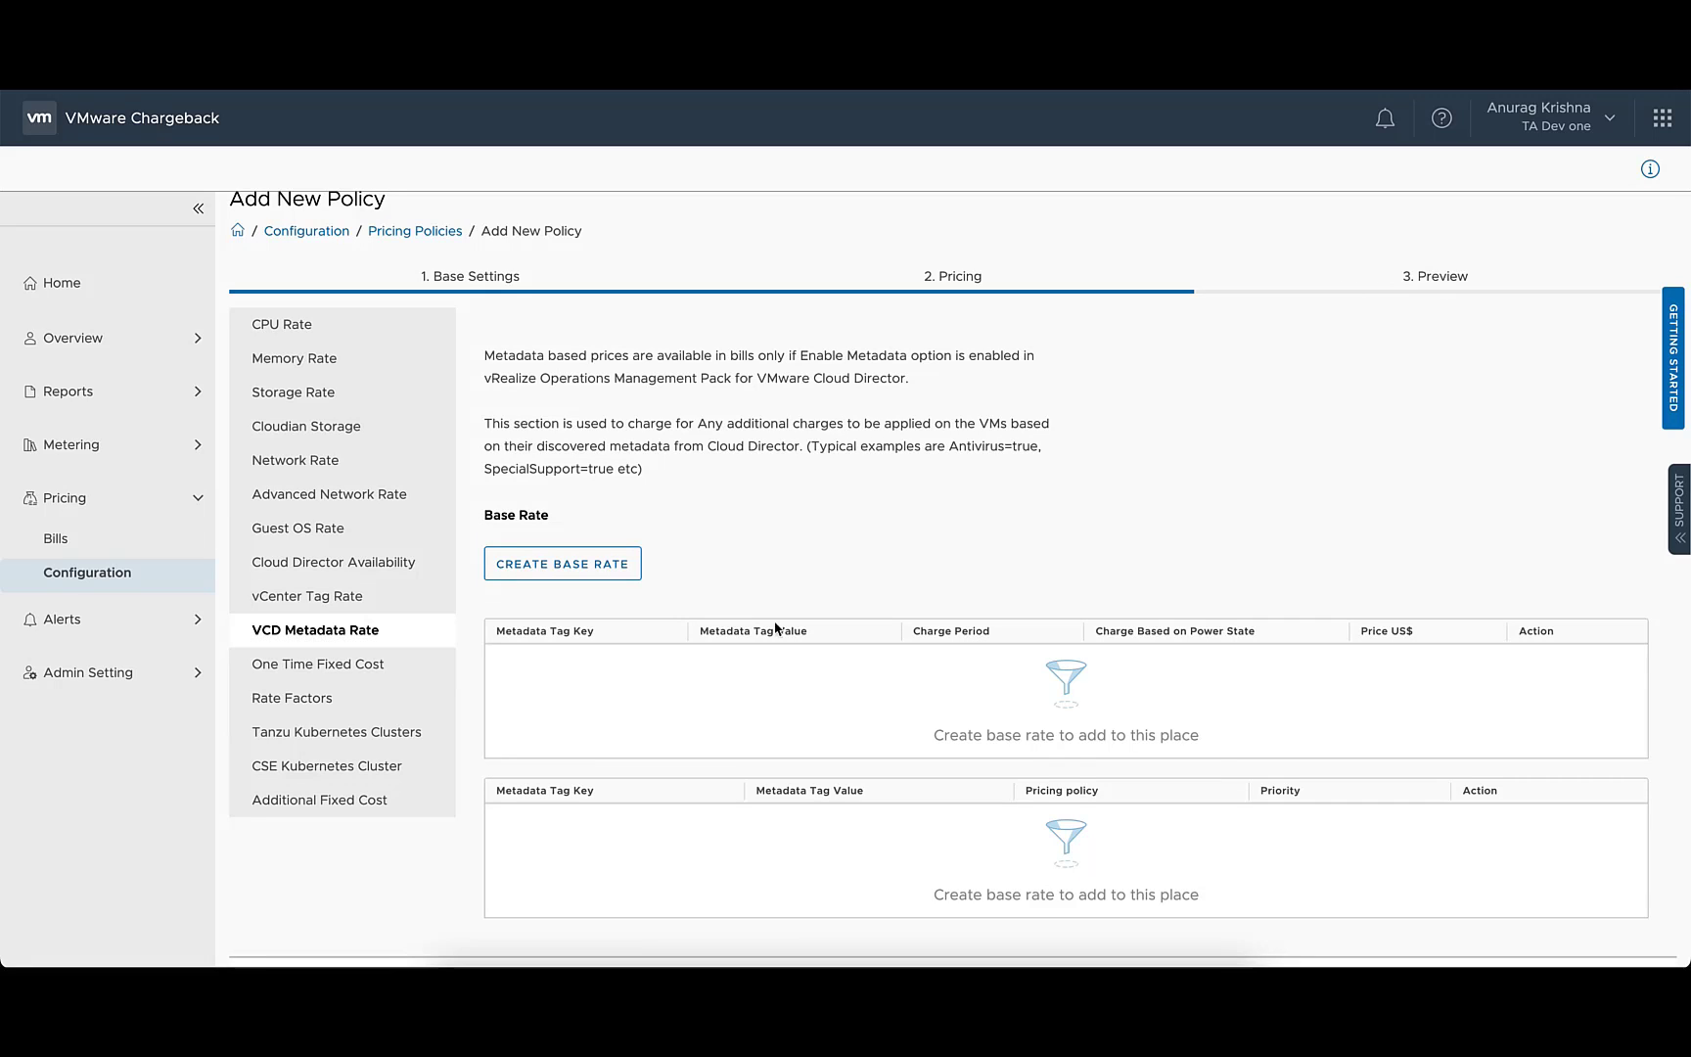
pyautogui.click(614, 575)
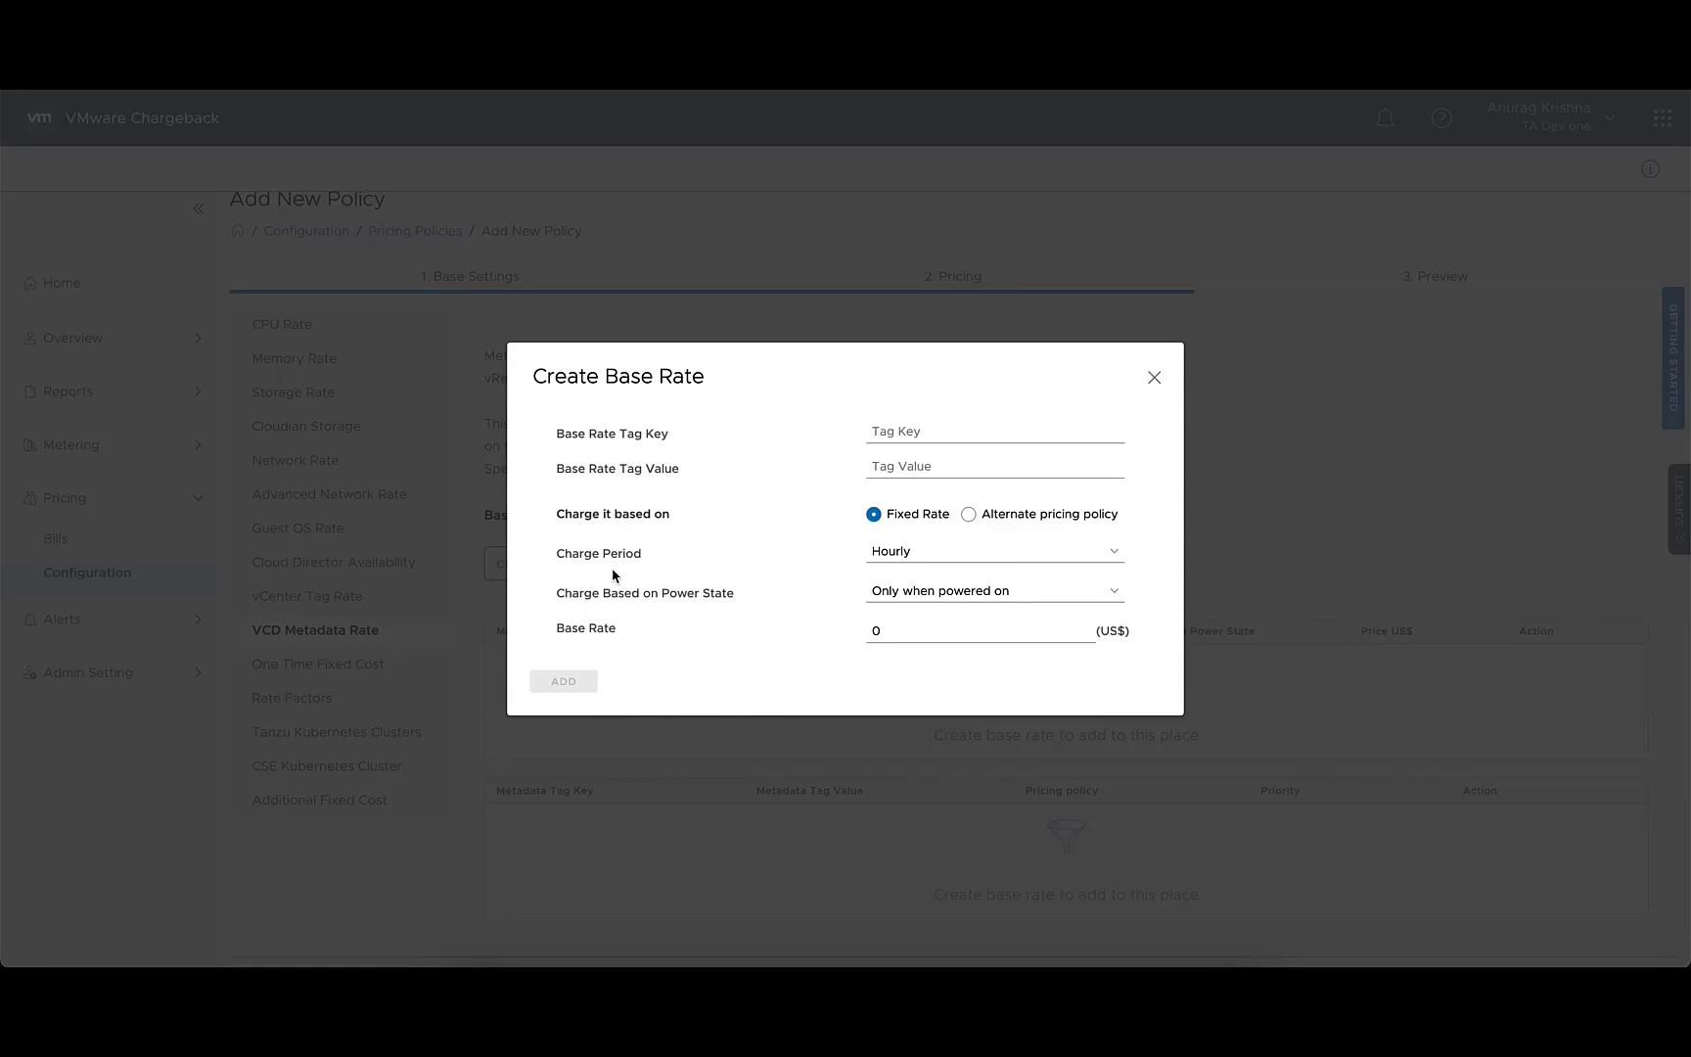
pyautogui.click(973, 522)
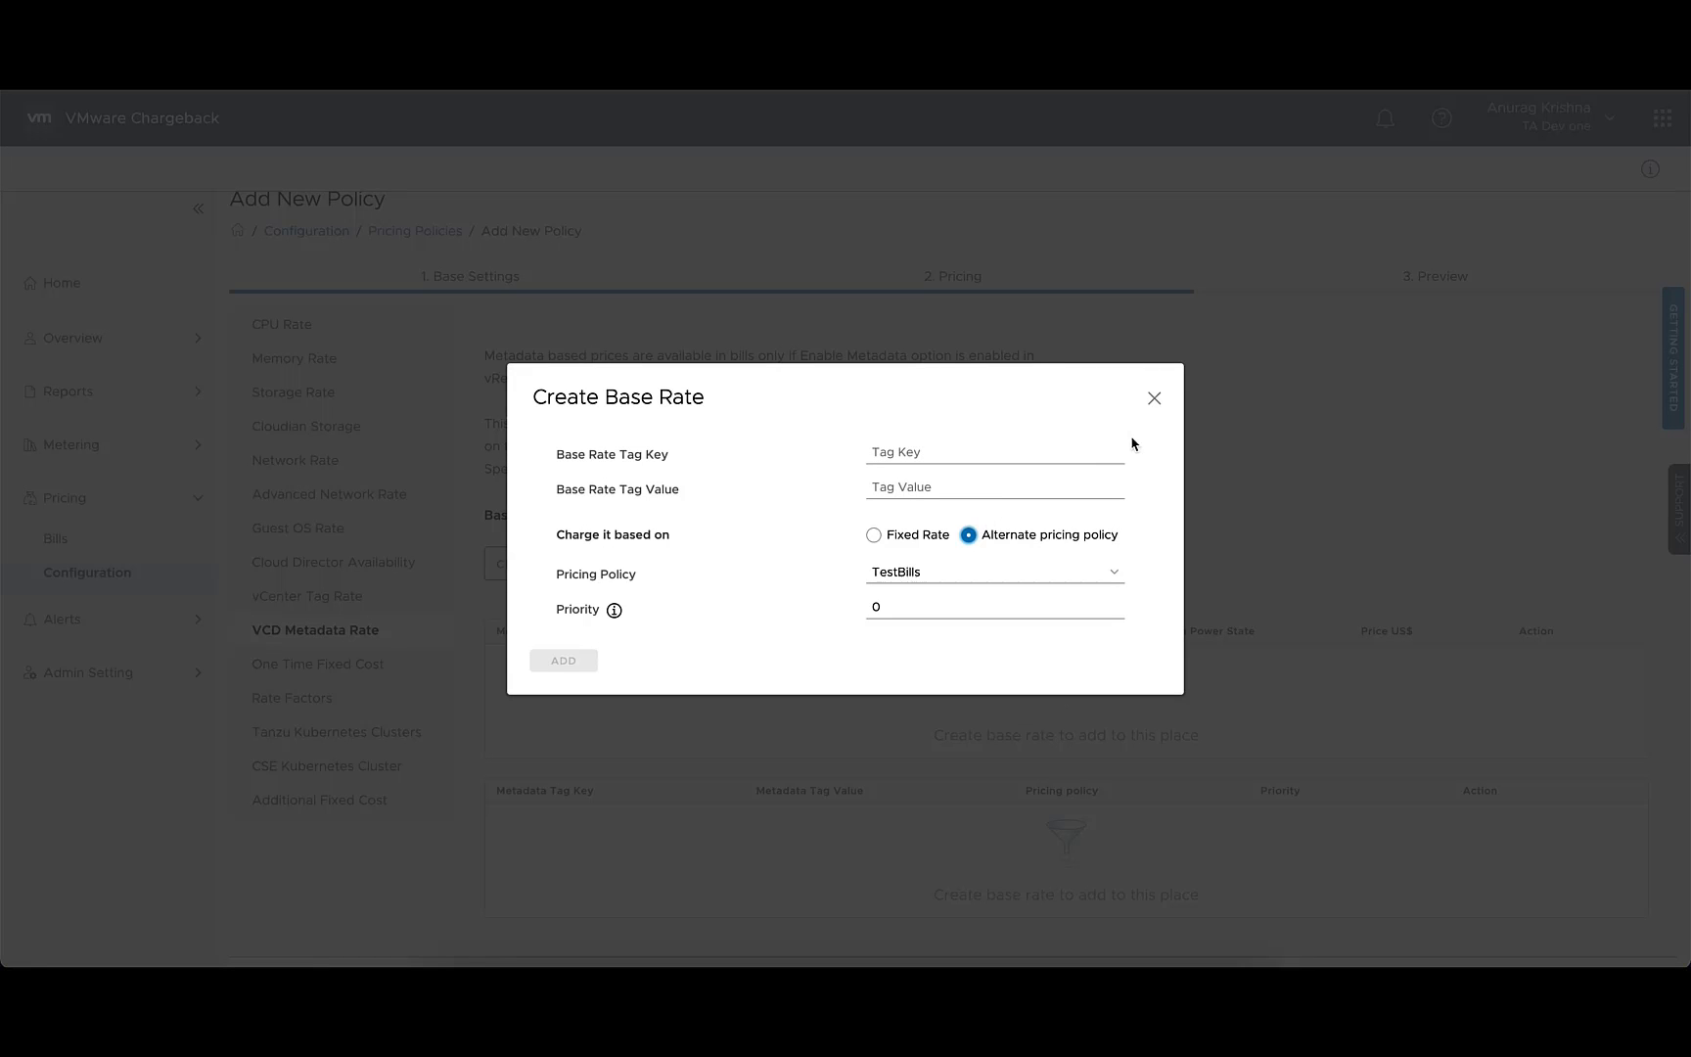
pyautogui.click(1153, 401)
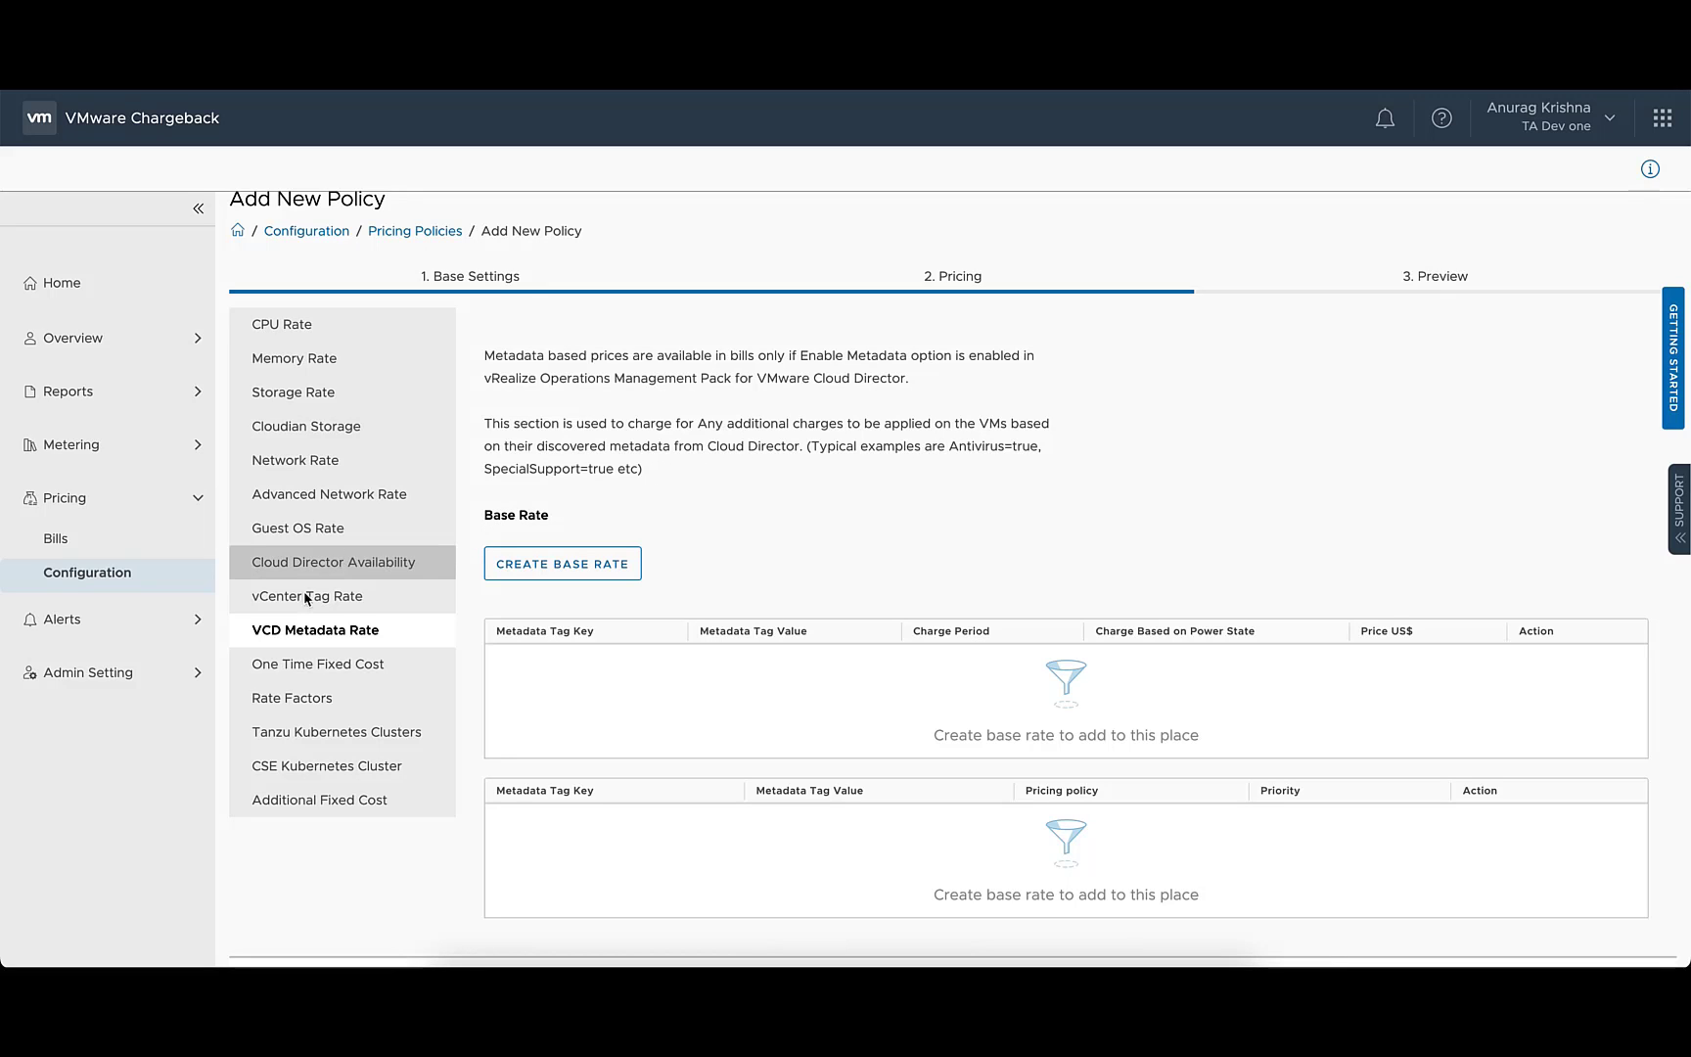
# Step: Start generating a new bill for the CSE organization and proceed to its pricing policy stage
pyautogui.click(116, 548)
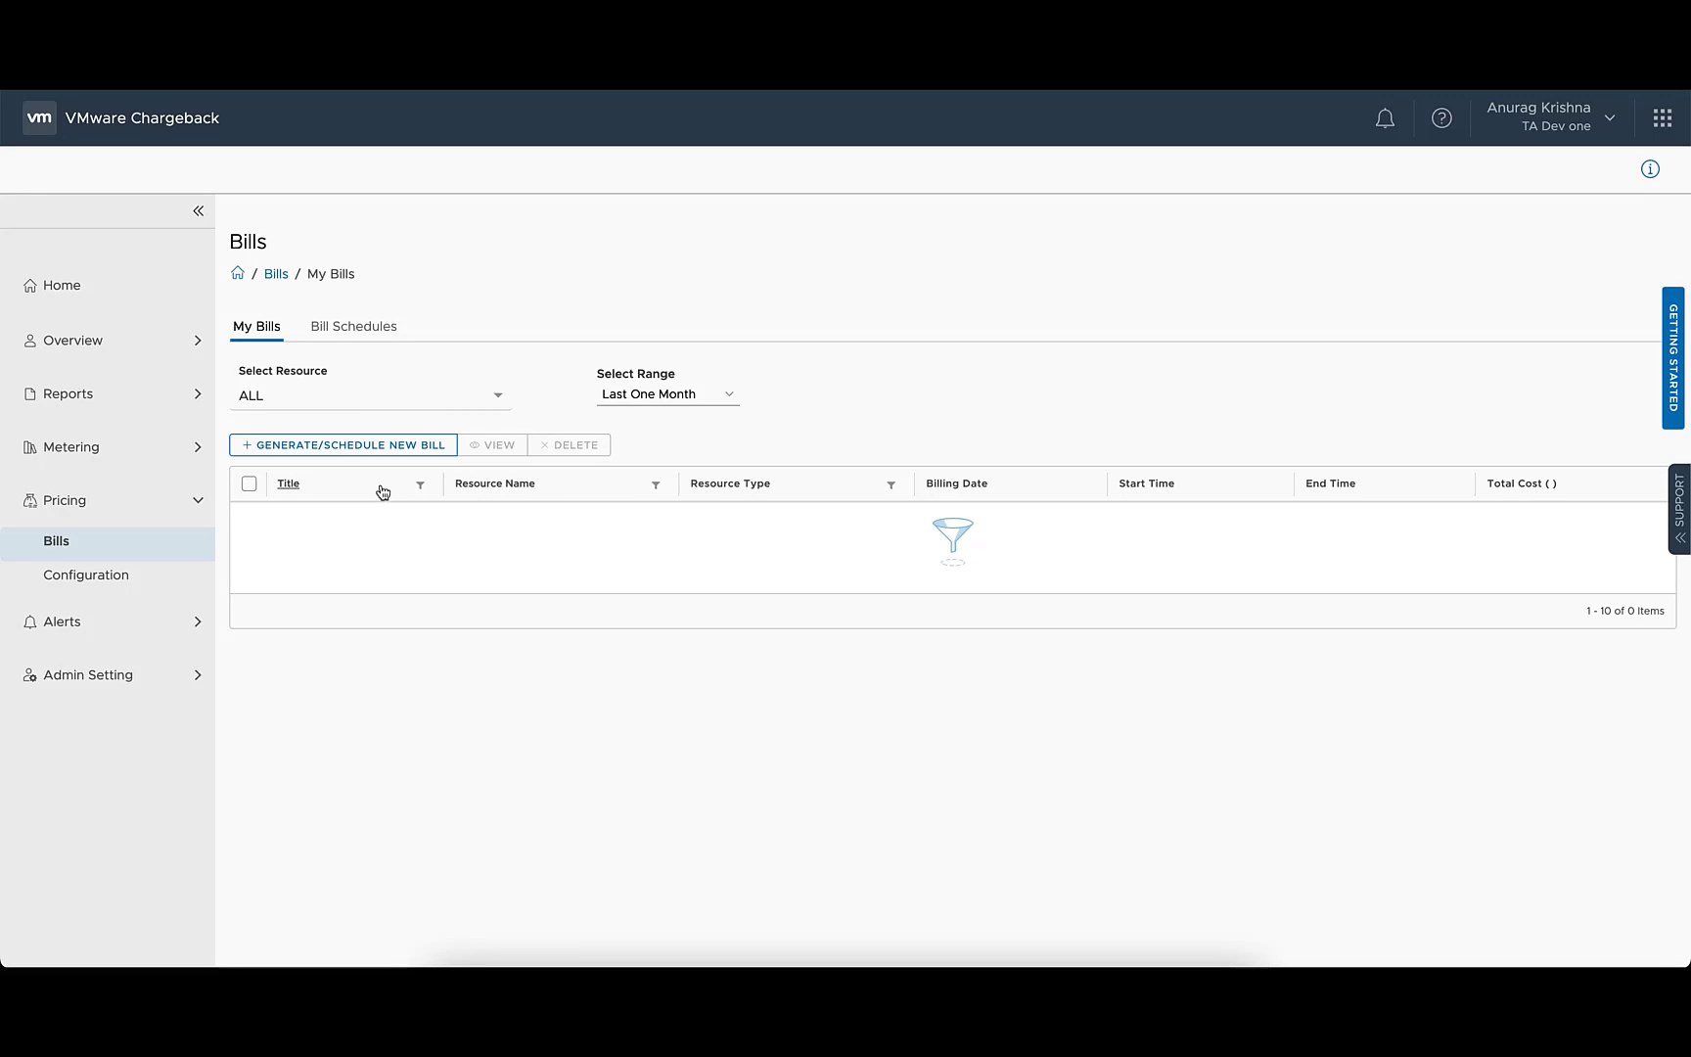
pyautogui.click(331, 452)
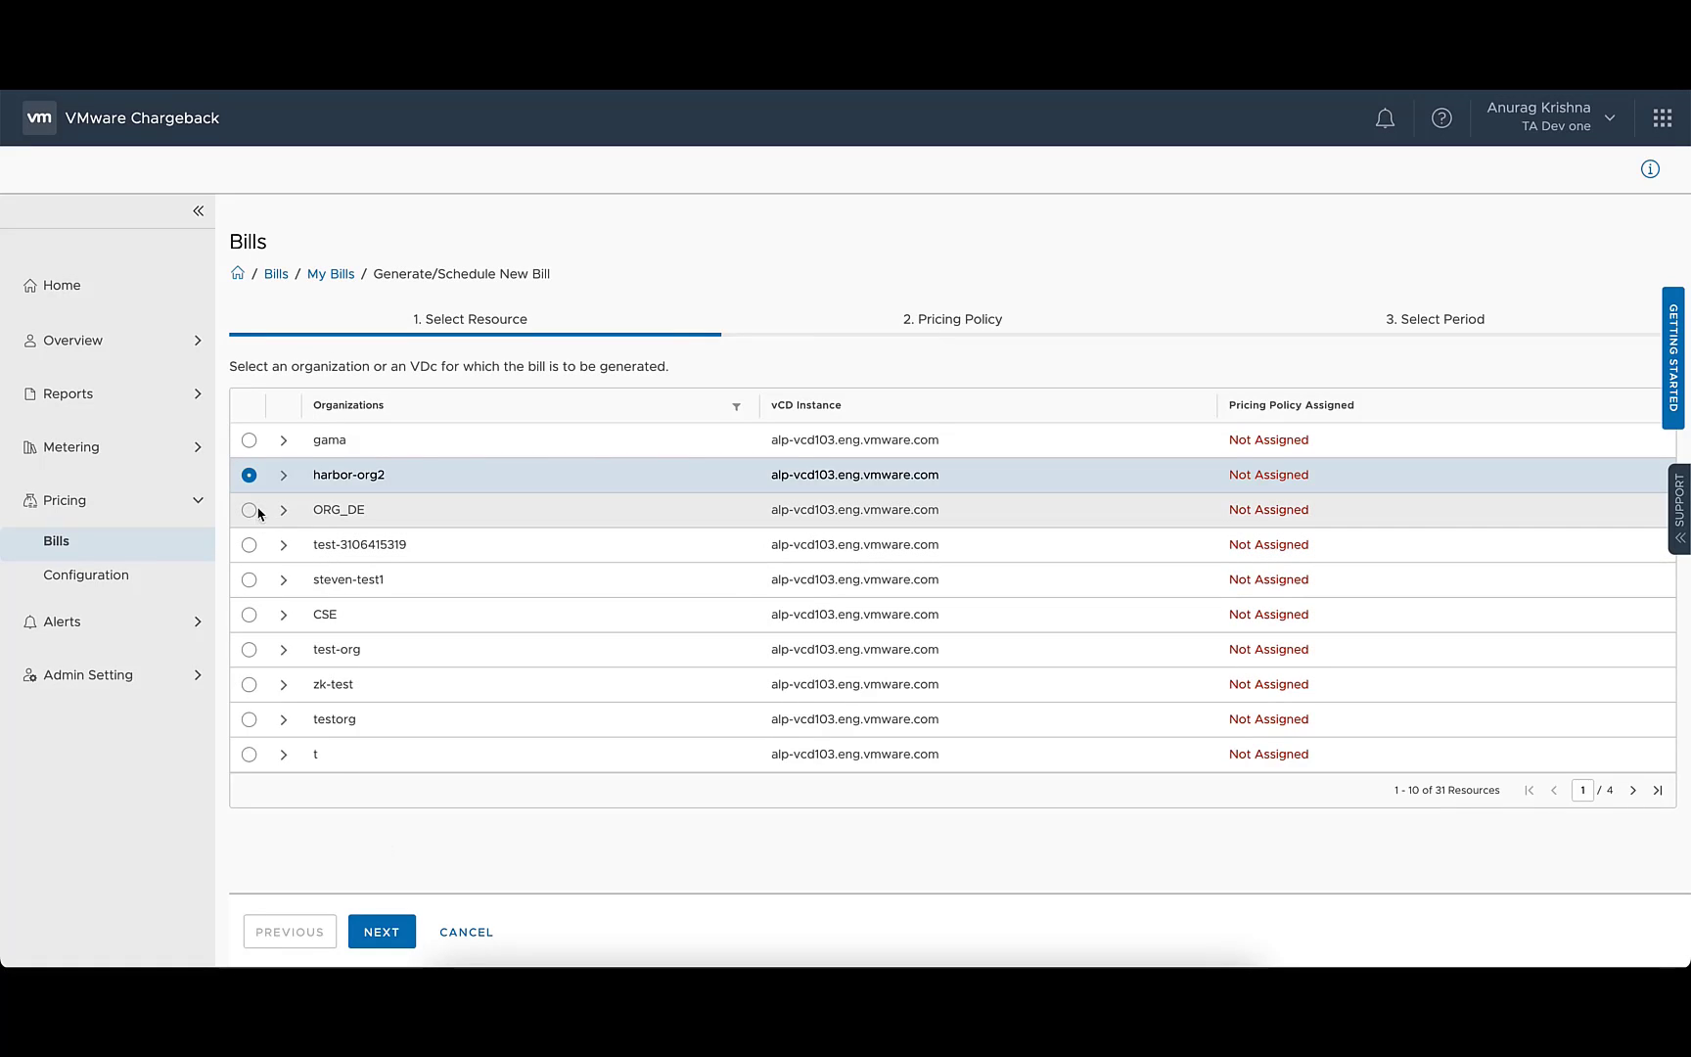
pyautogui.click(248, 614)
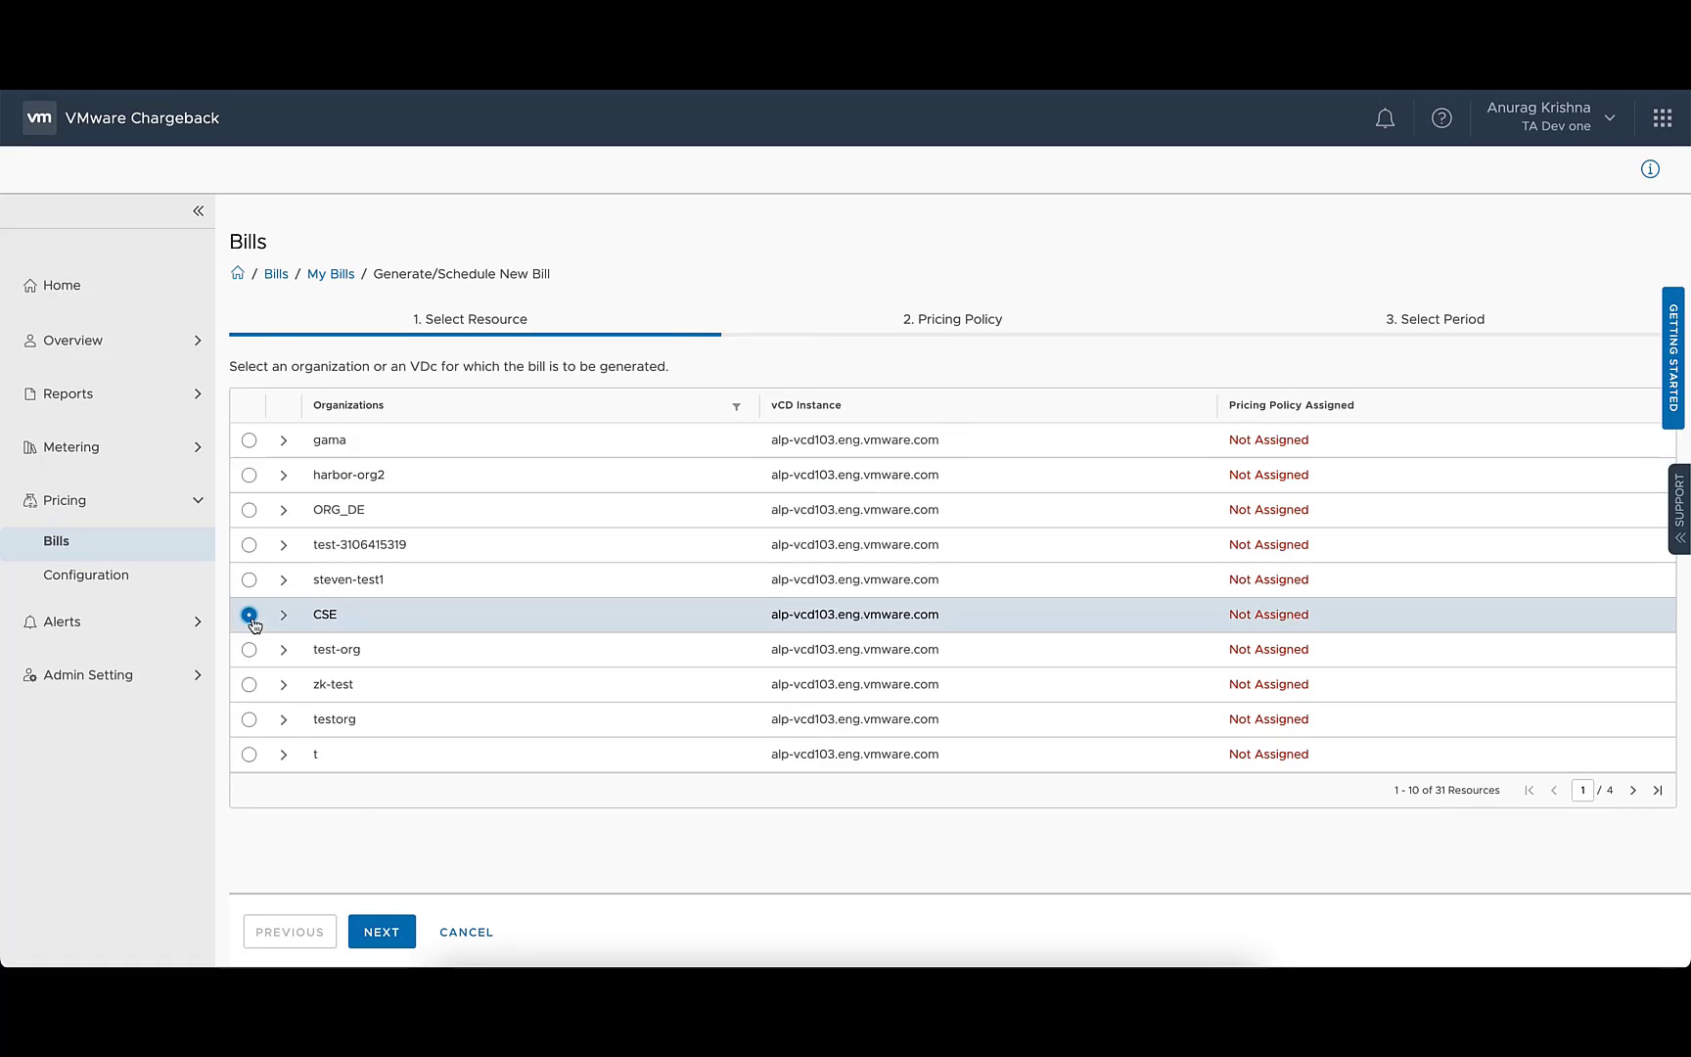
pyautogui.click(401, 934)
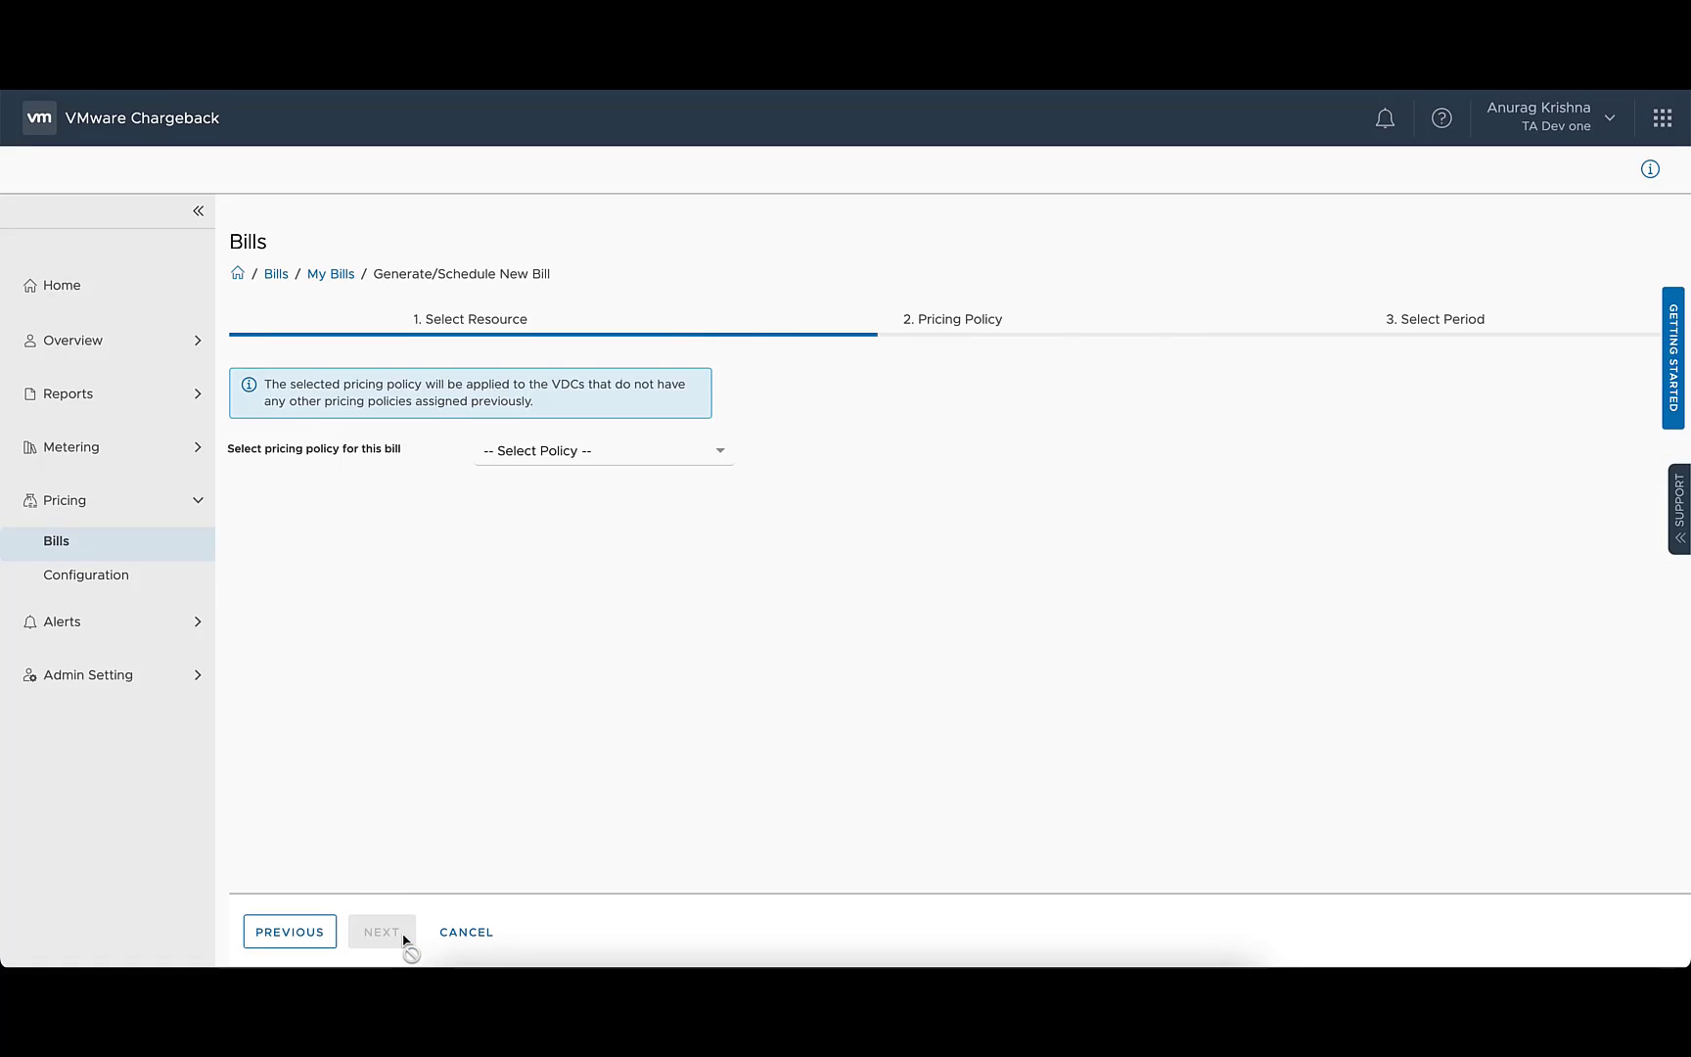
# Step: Choose pp_alocpay_acme as the bill's pricing policy and proceed to the period selection
pyautogui.click(587, 449)
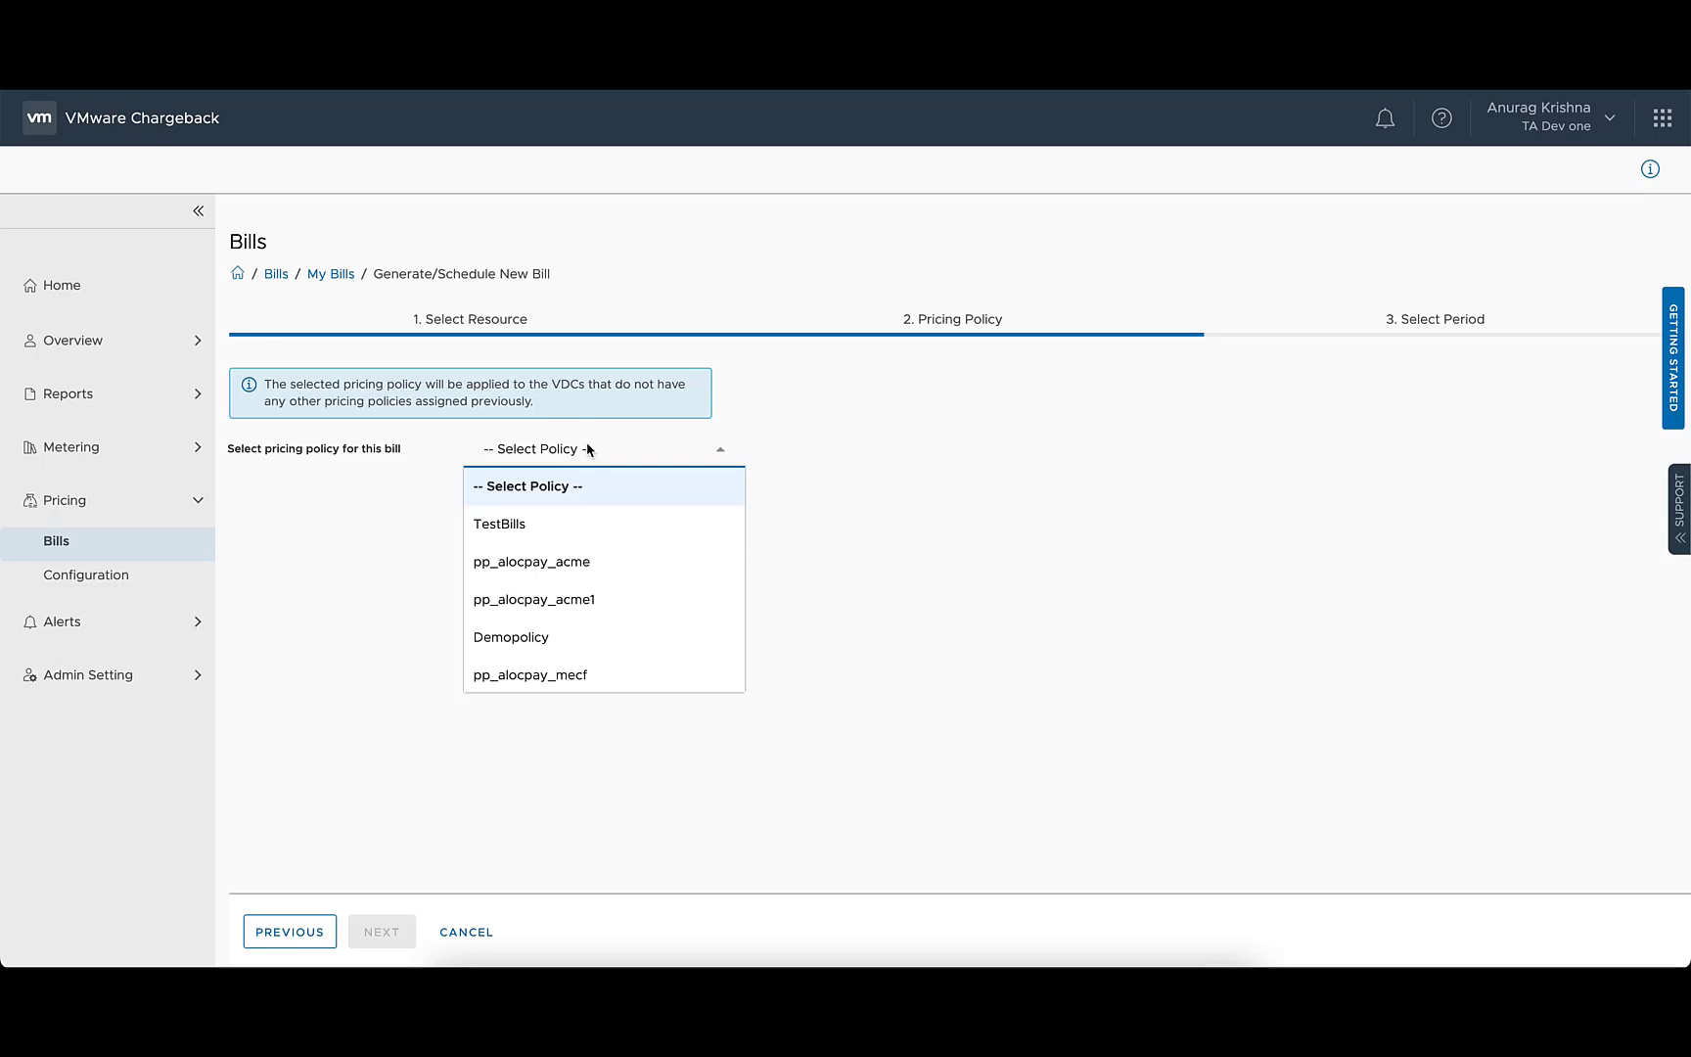
pyautogui.click(553, 564)
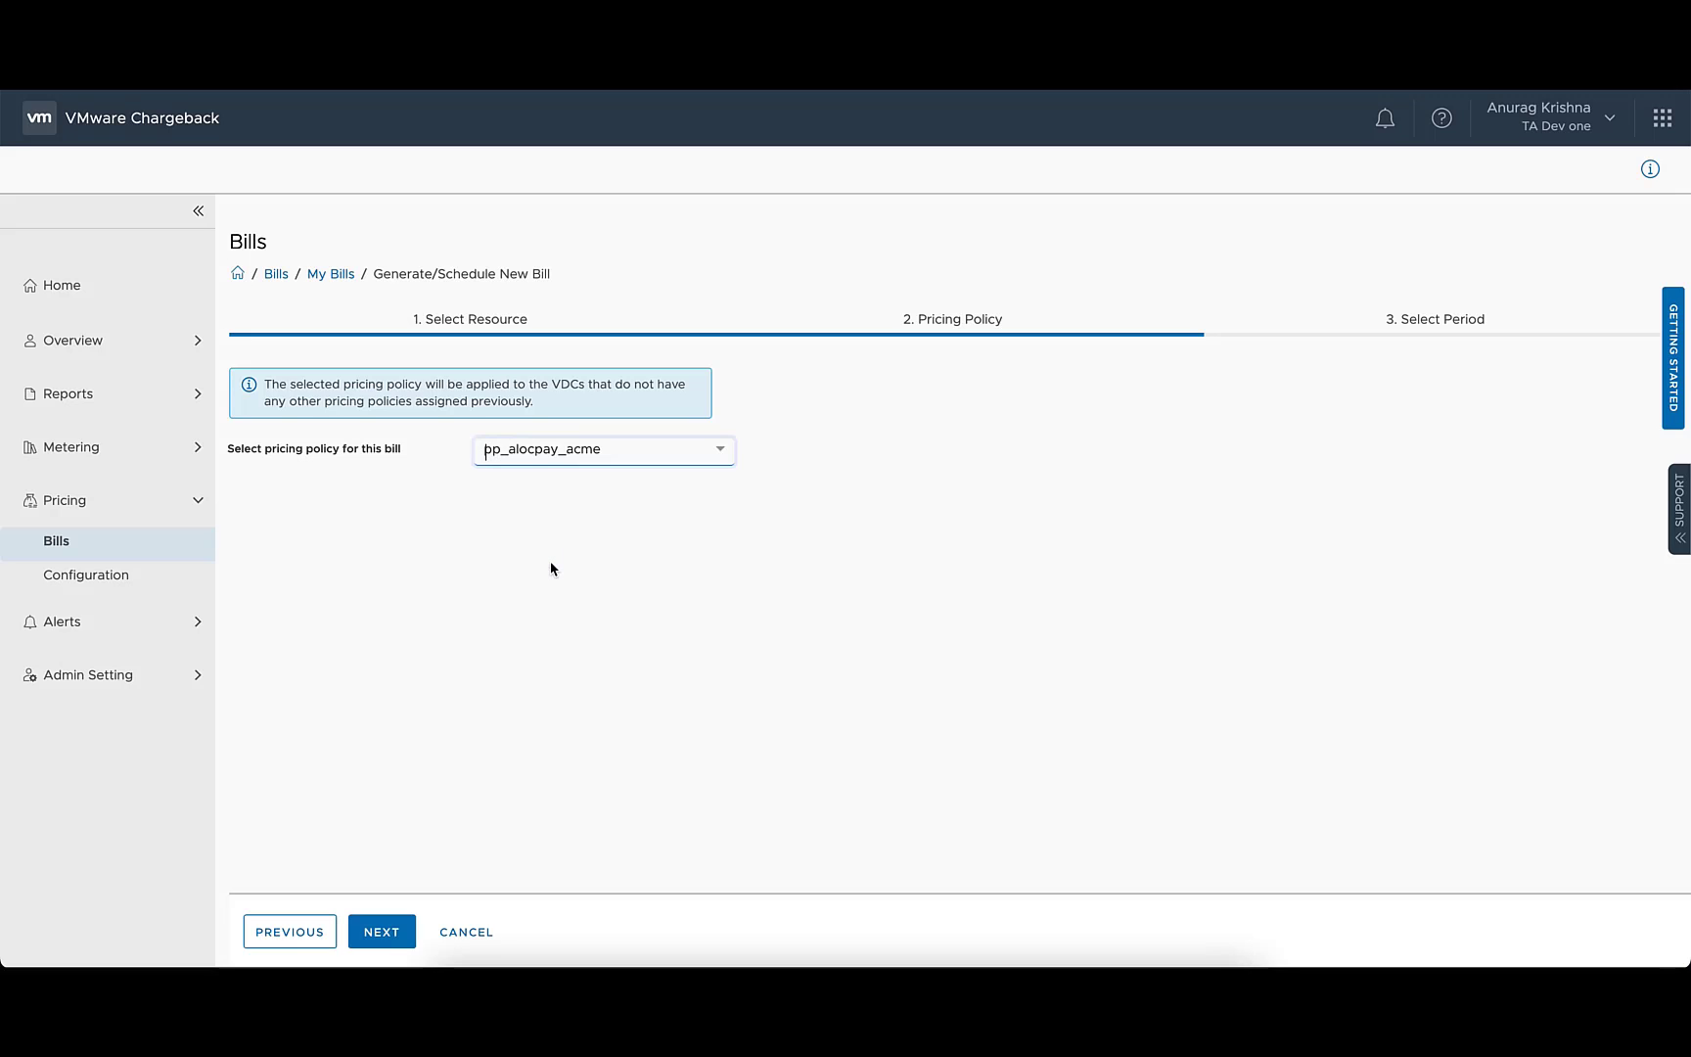
pyautogui.click(380, 930)
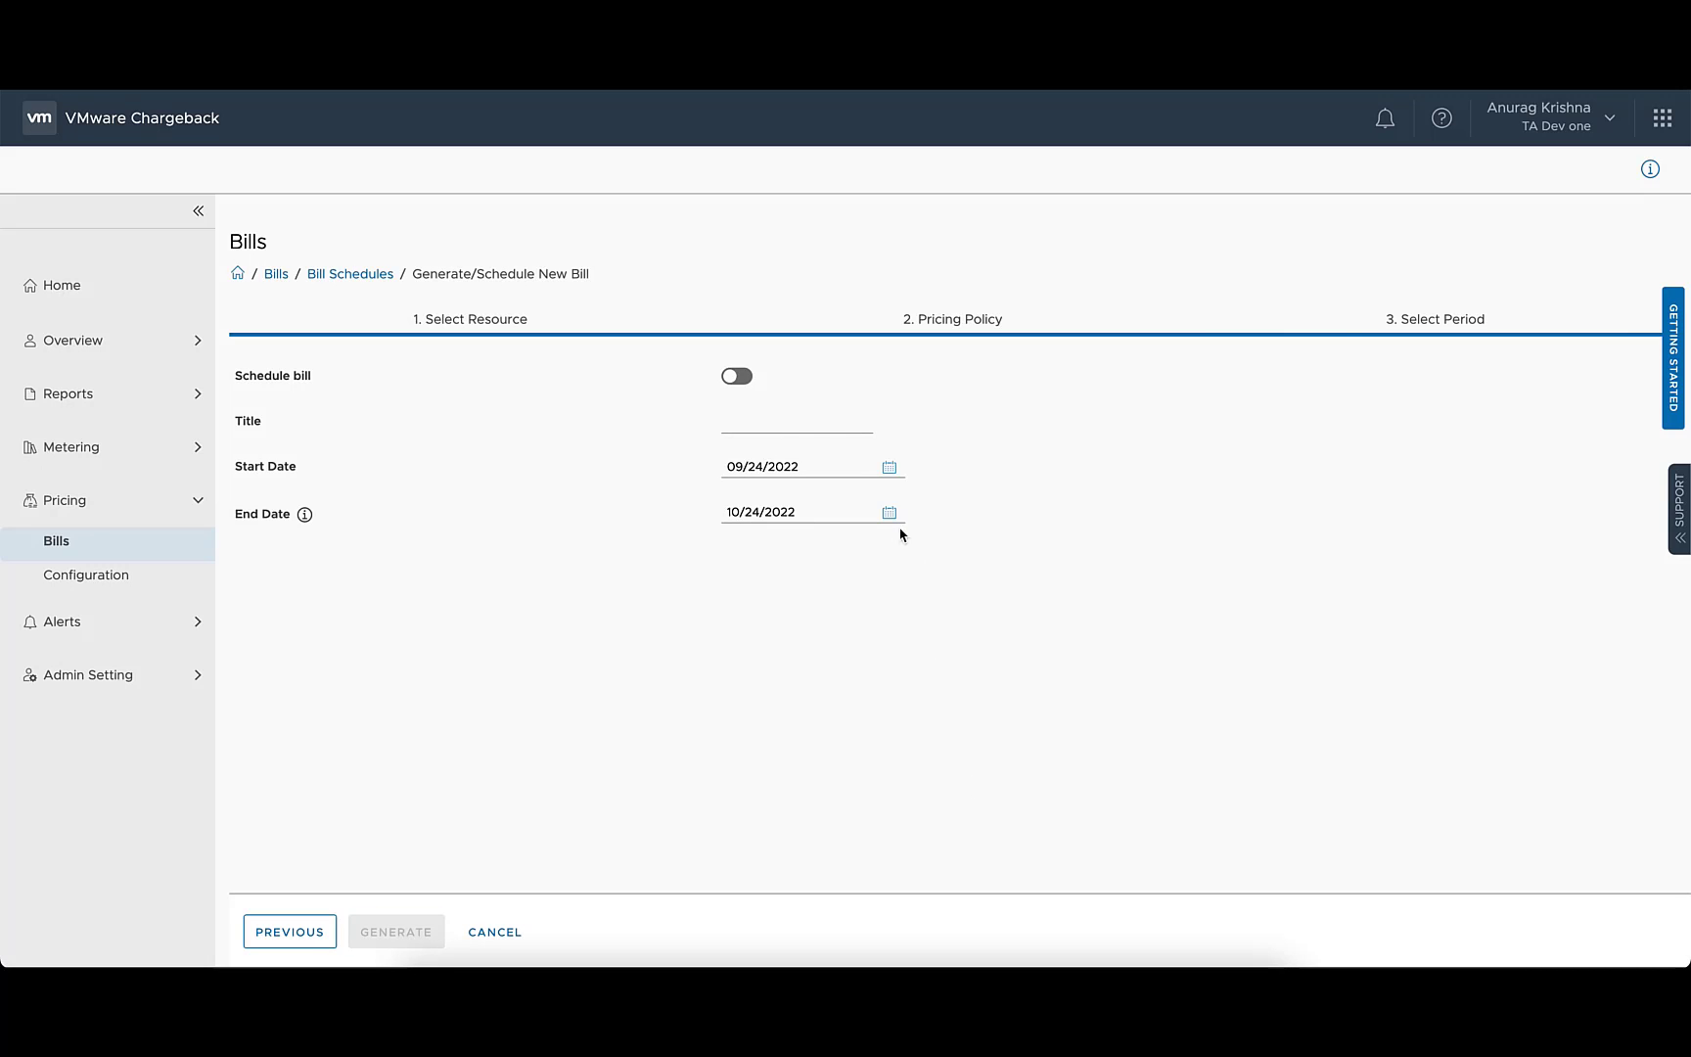
# Step: Enable bill scheduling to examine the recurrence and day options, and cancel the new bill
pyautogui.click(743, 380)
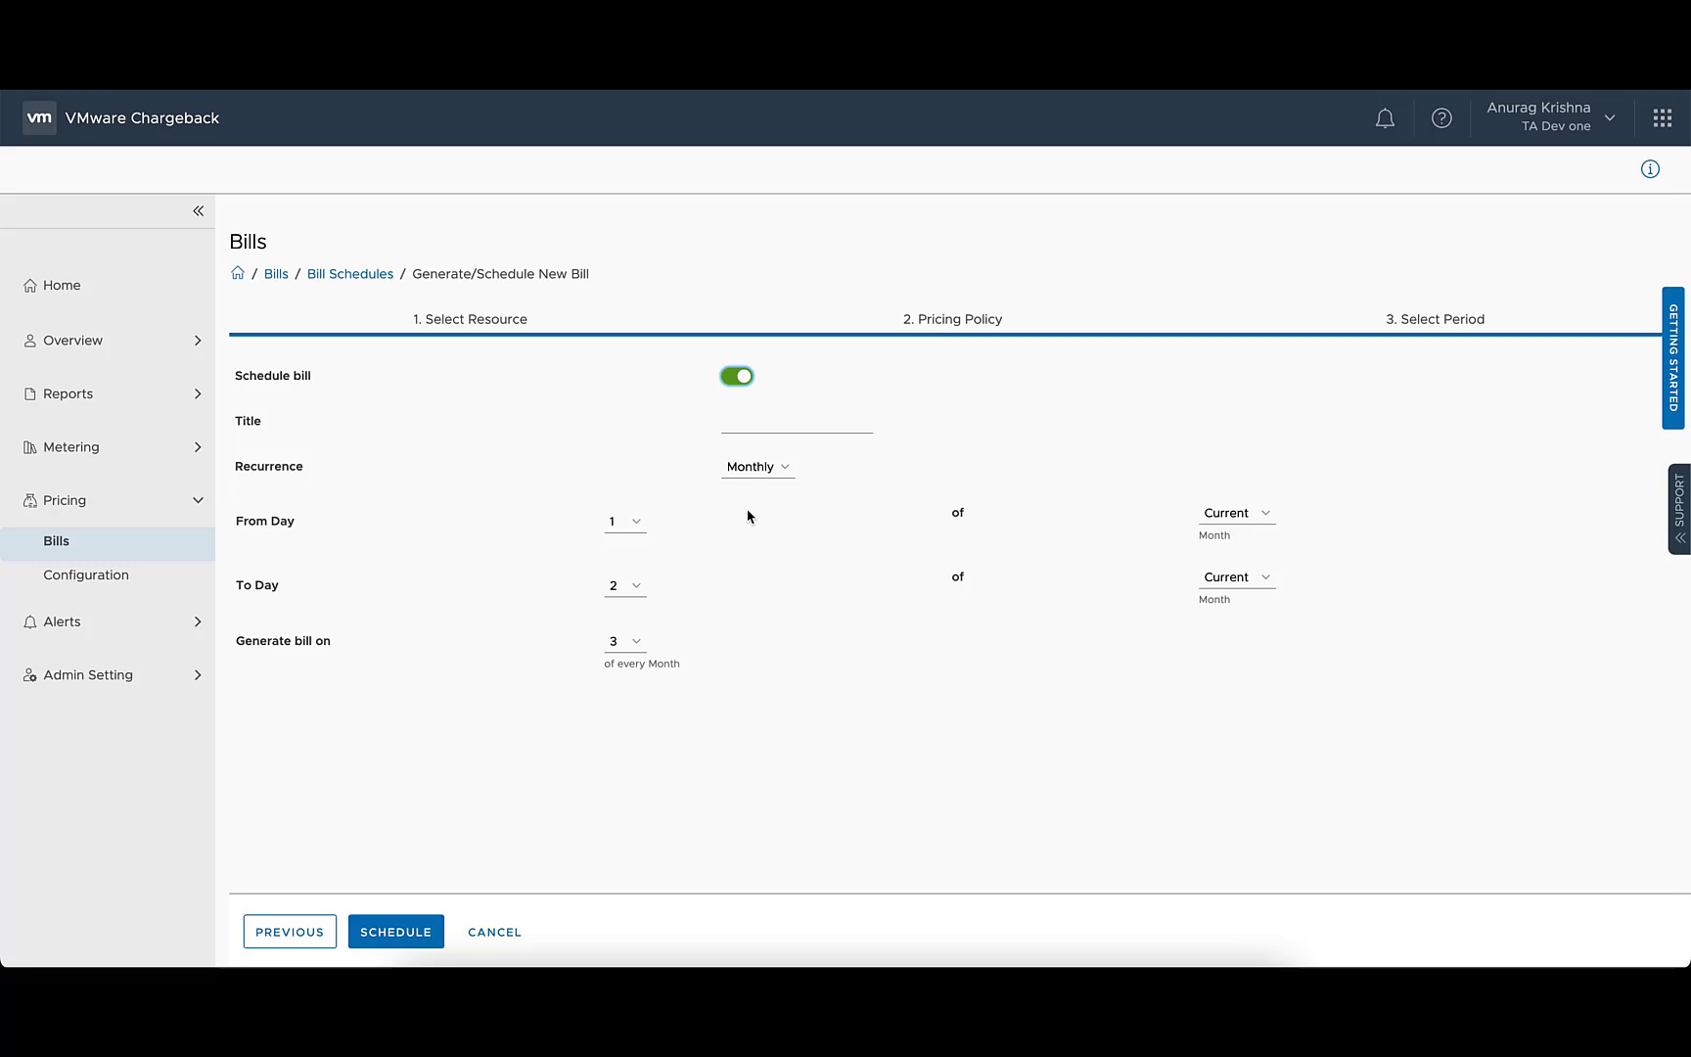
pyautogui.click(498, 937)
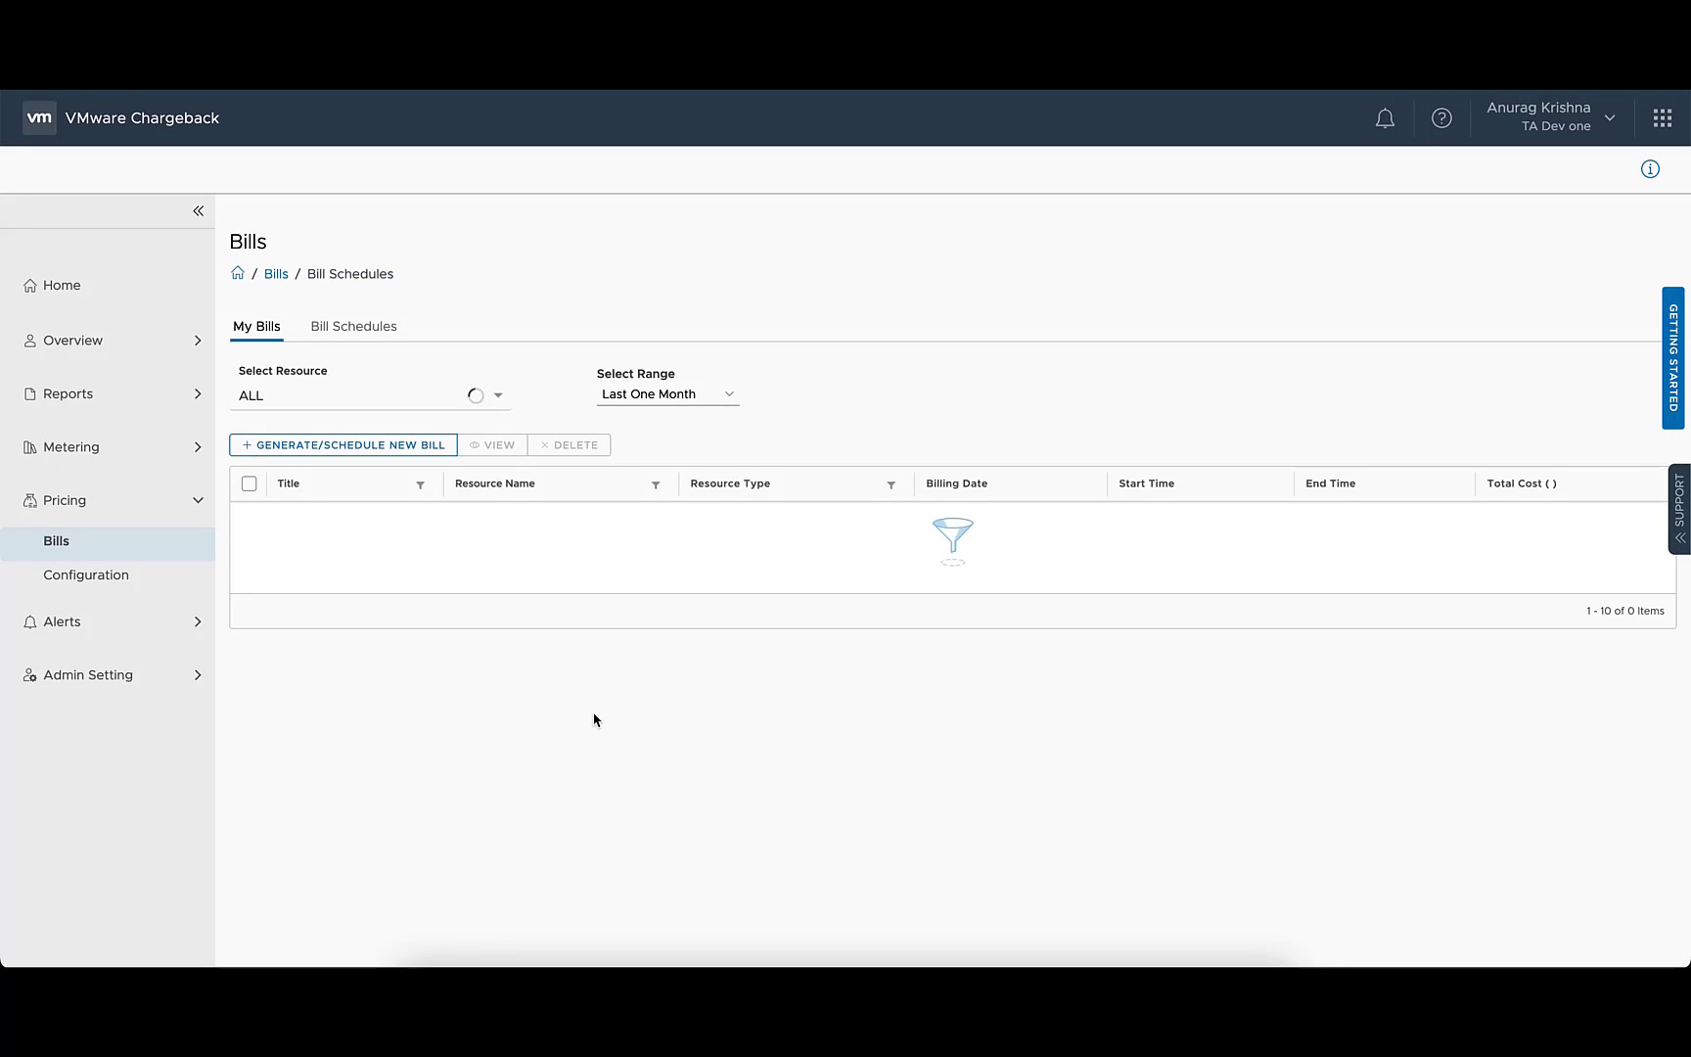